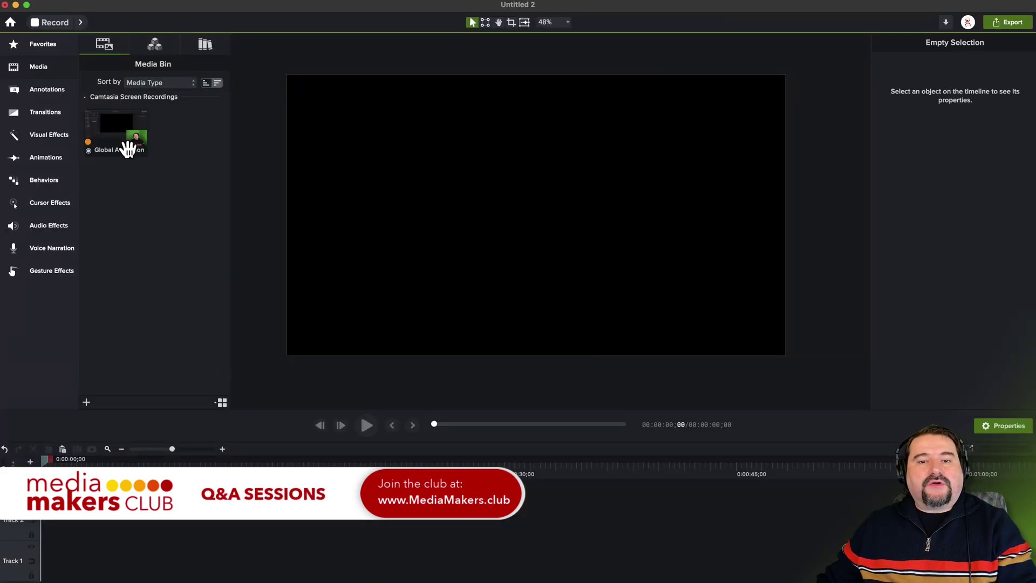
- Add the Global Animation recording to the timeline at the playhead and clear the selection
right_click(119, 137)
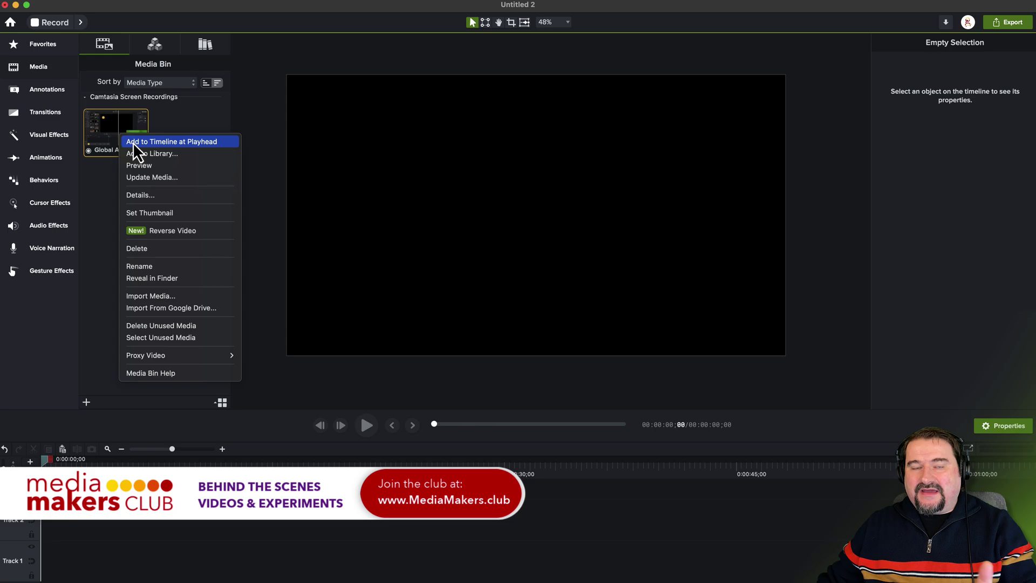
click(133, 142)
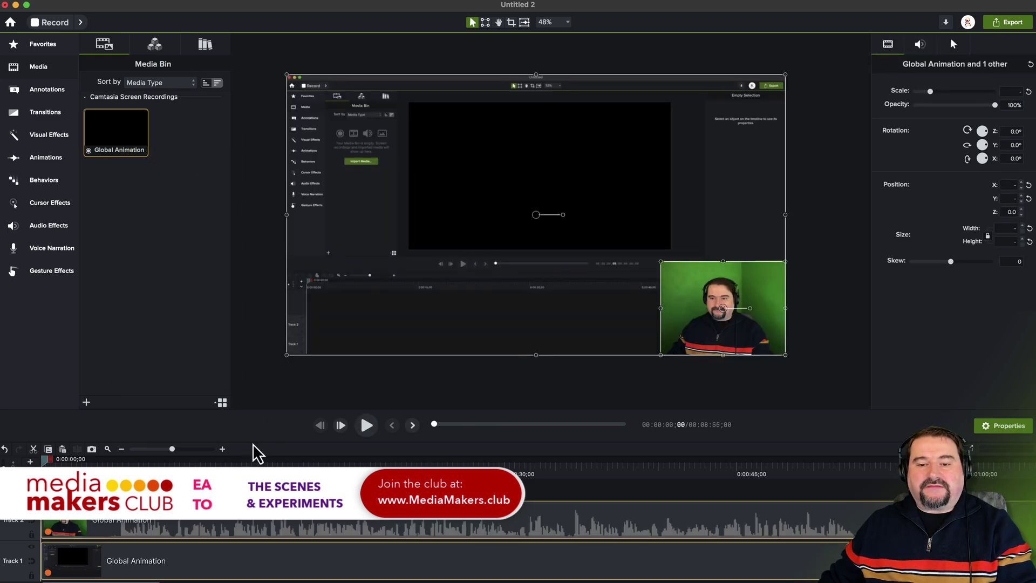
click(354, 386)
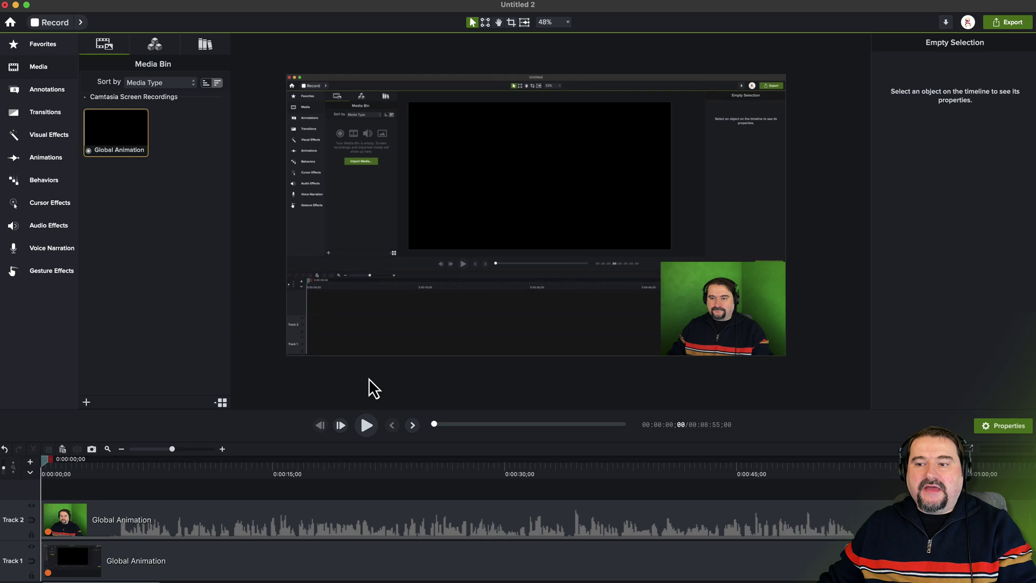
- Hide the screen recording on Track 1 and enlarge the webcam clip to 100% scale, keeping its lower-right corner in place
click(671, 333)
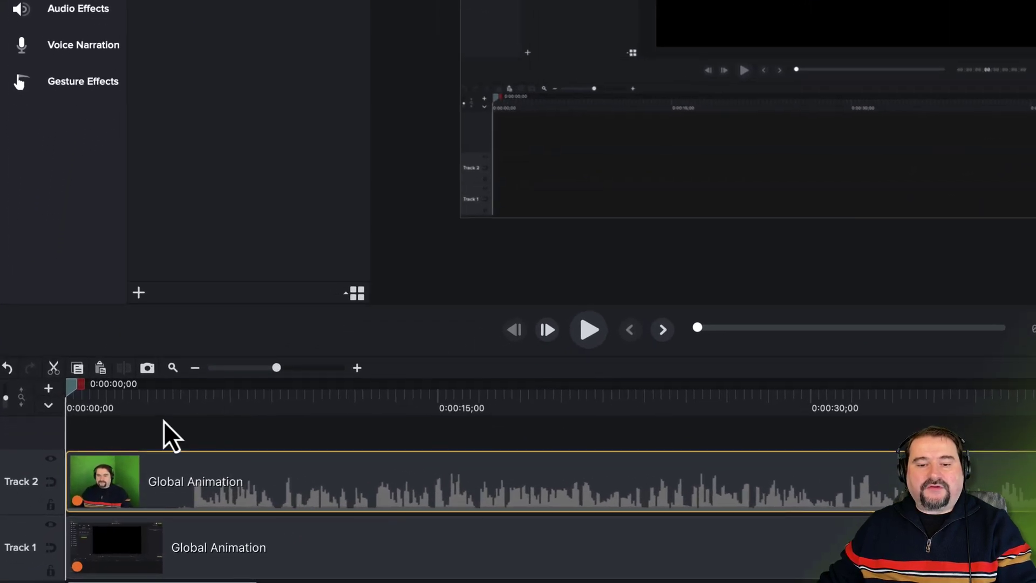
click(51, 524)
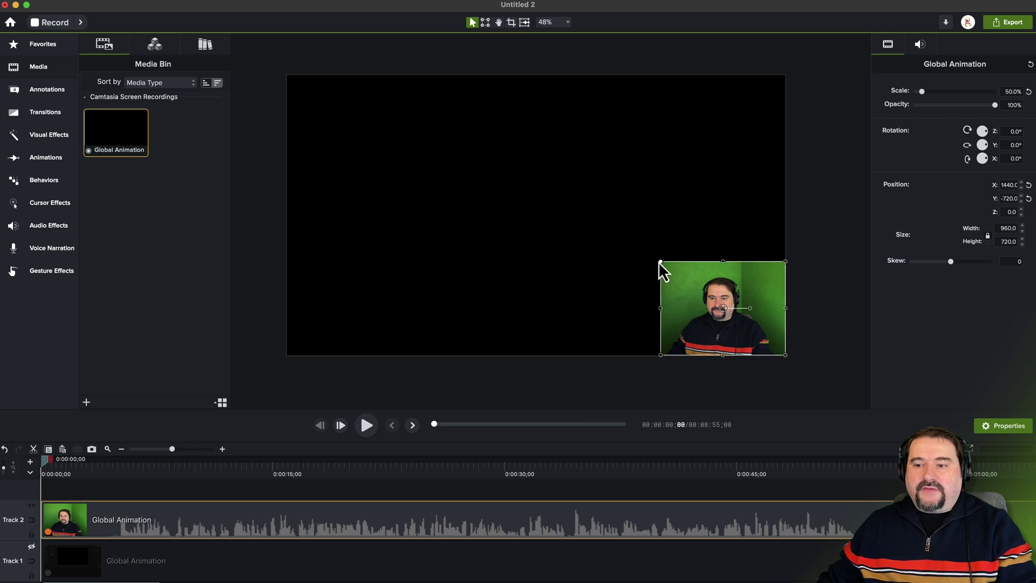
drag(660, 263, 536, 194)
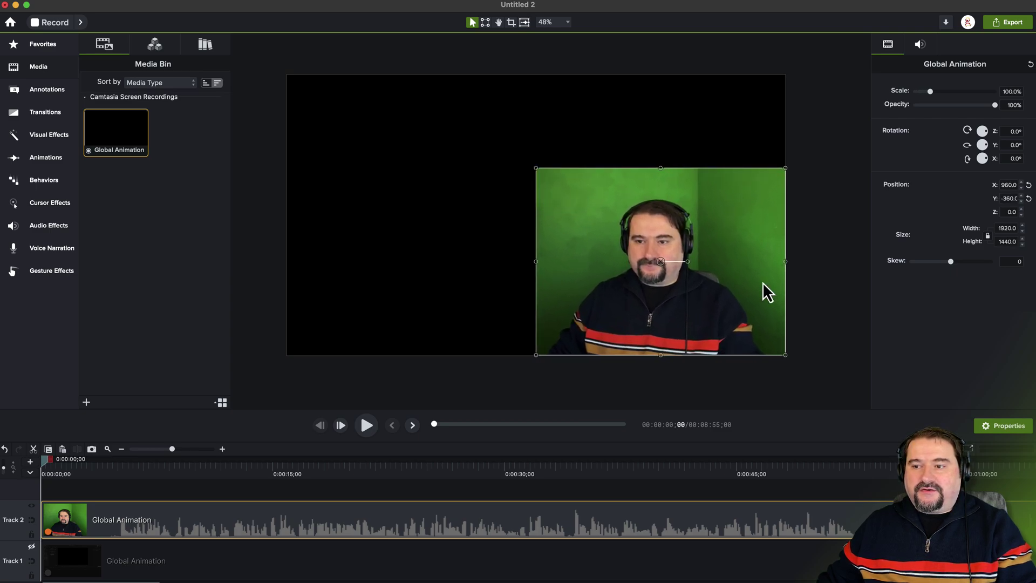
click(801, 352)
click(698, 305)
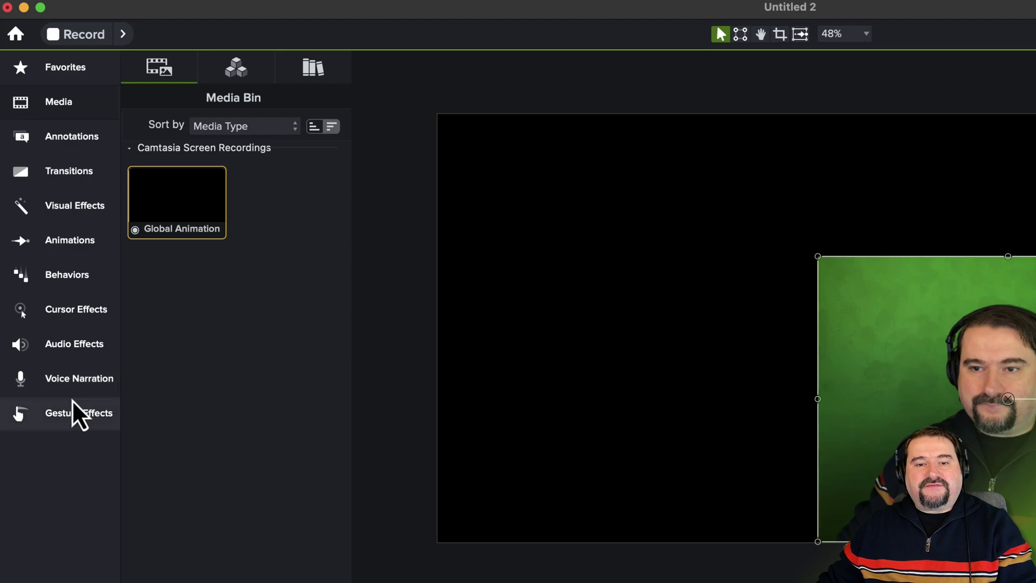
- Apply the Remove a Color visual effect to the webcam clip
click(73, 212)
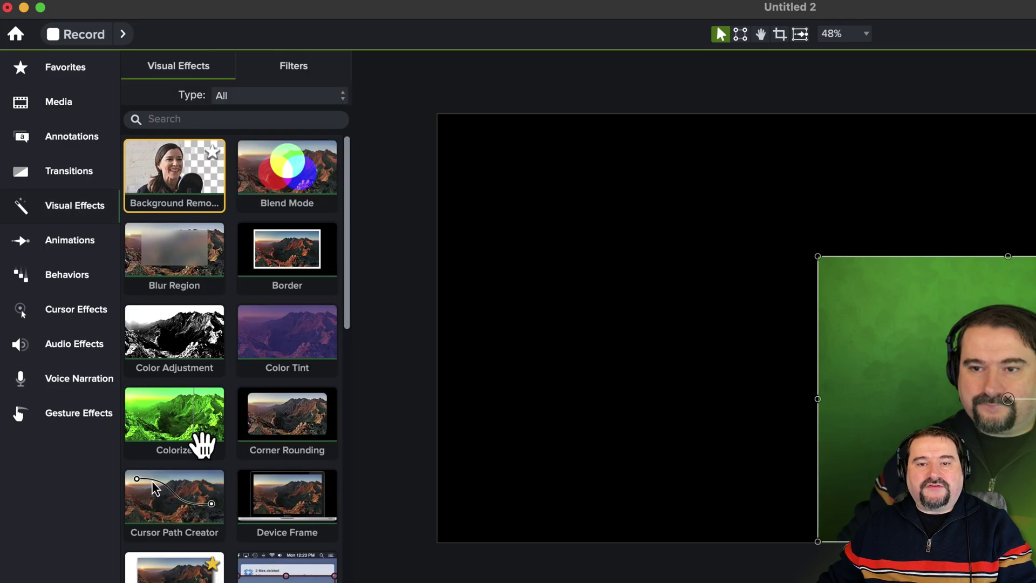
drag(354, 220, 355, 461)
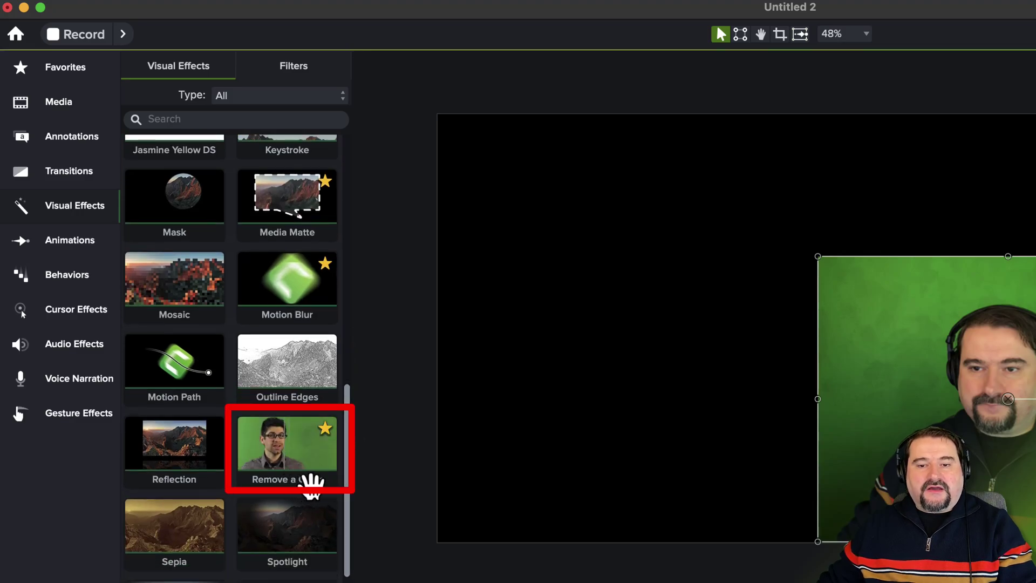
drag(285, 458, 870, 446)
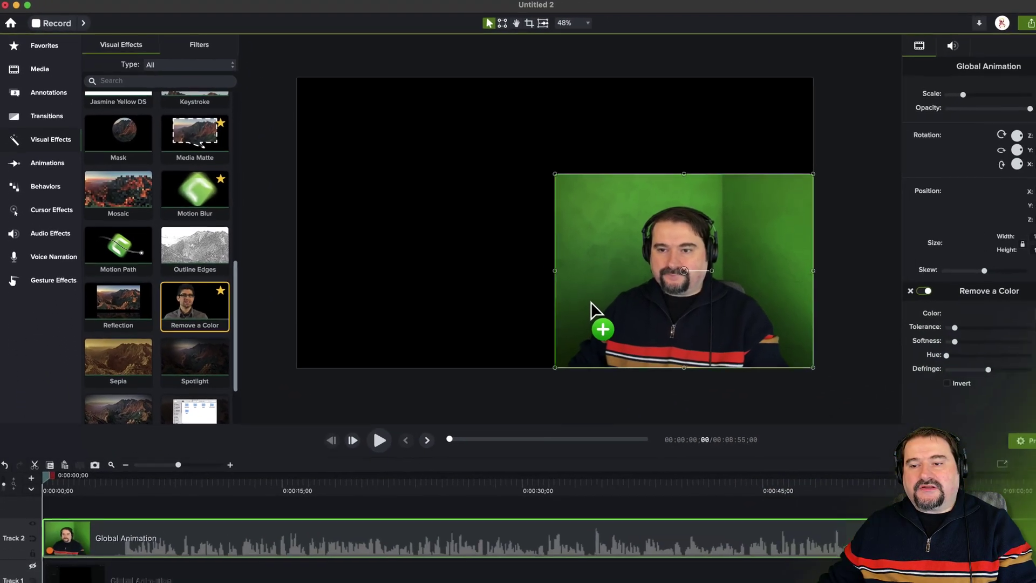
drag(590, 302, 597, 288)
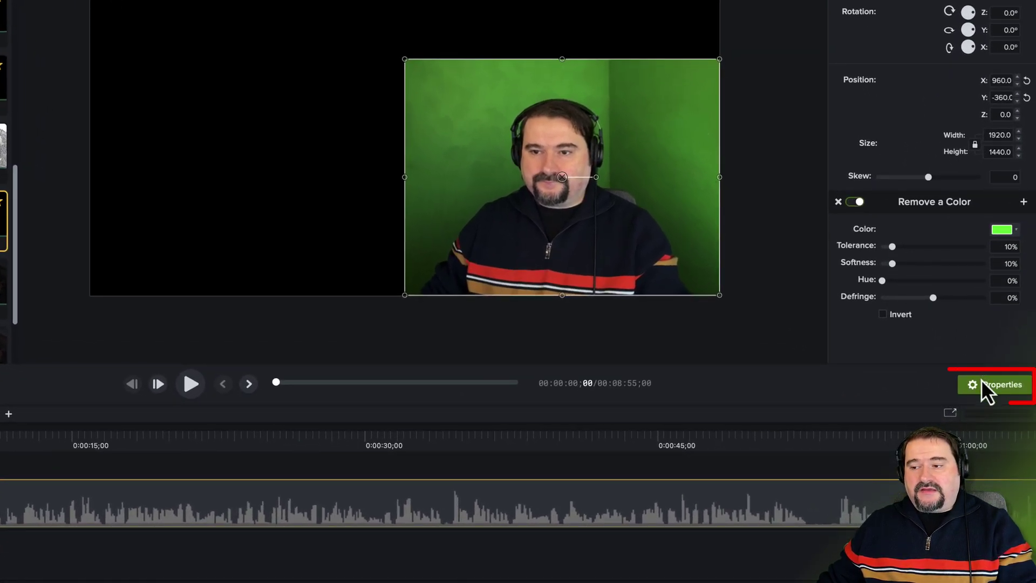
- Hide the webcam clip's properties and show them again
click(983, 385)
click(986, 386)
click(988, 387)
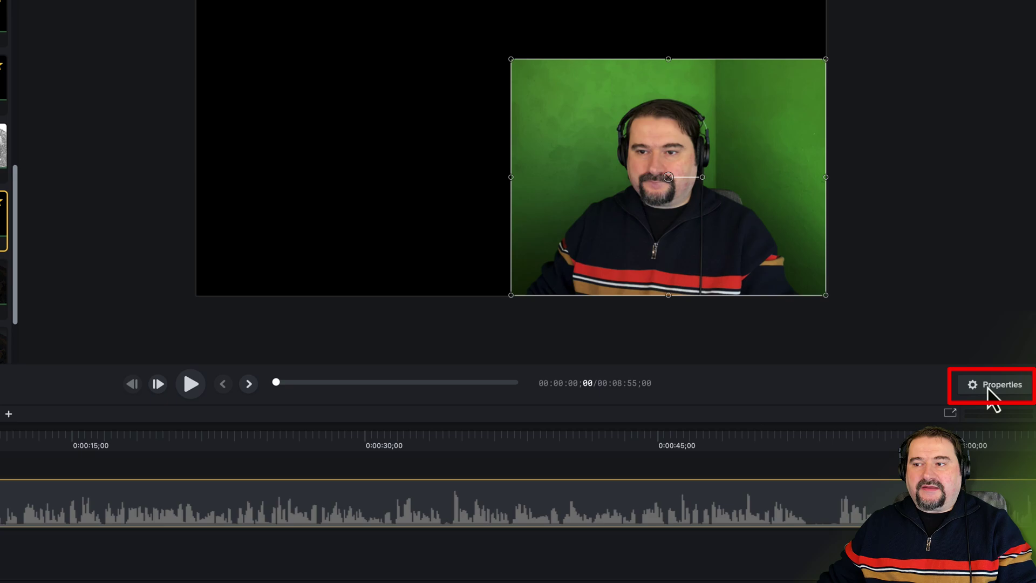
click(987, 387)
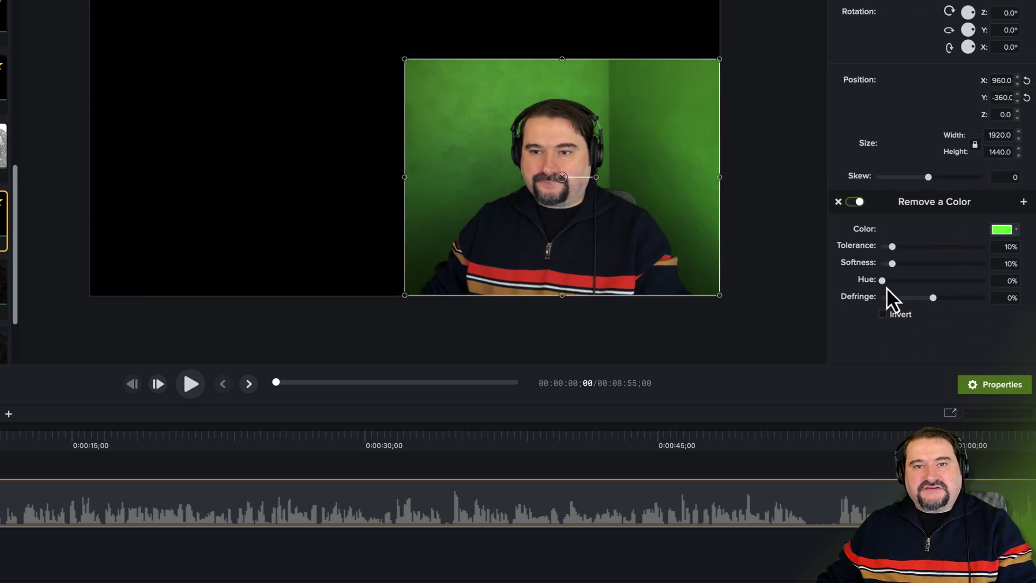
- Sample the green backdrop beside the subject's head as the Remove a Color colour, picking #19660D
click(1009, 231)
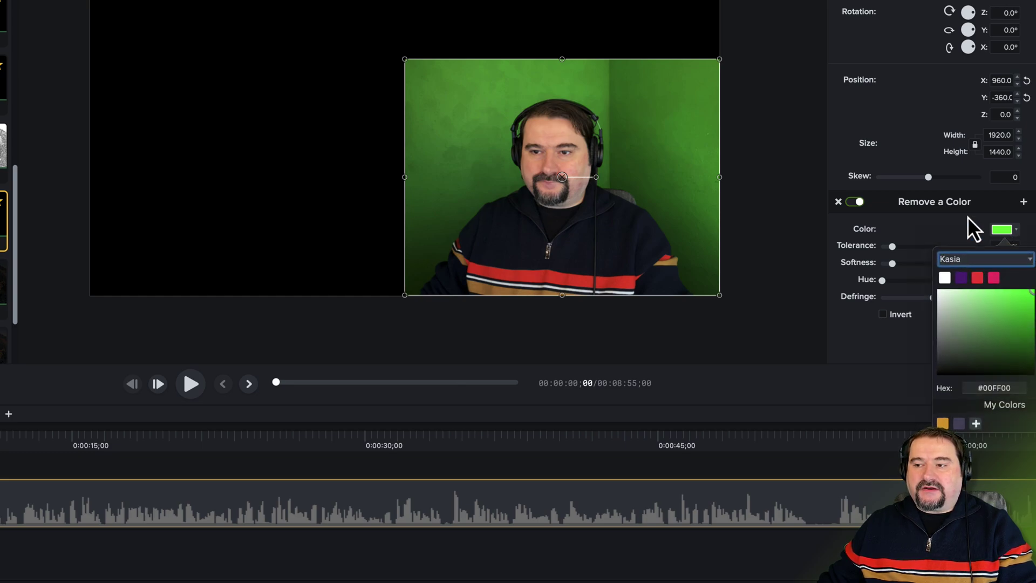
click(902, 138)
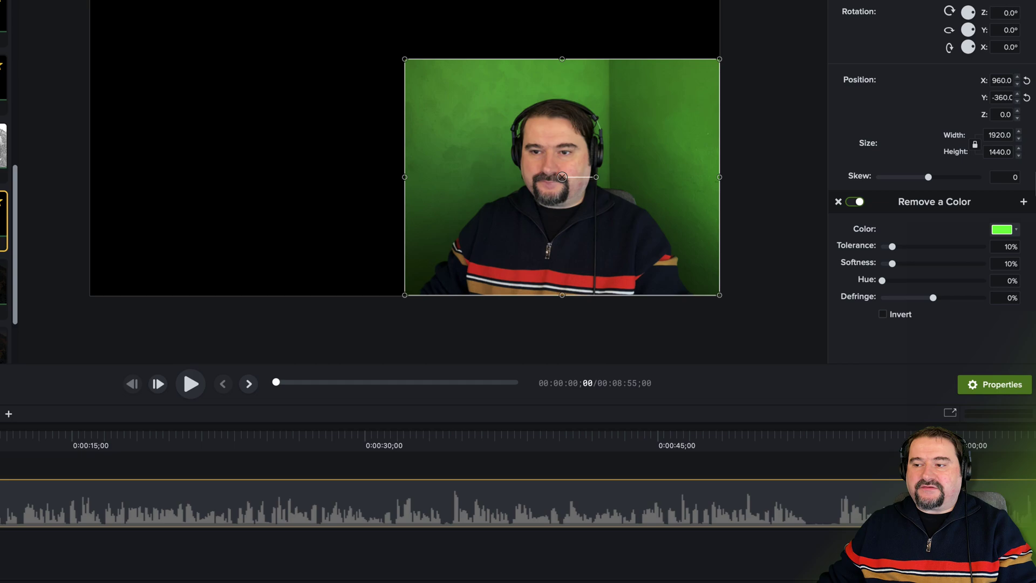
drag(1030, 173, 955, 169)
click(919, 229)
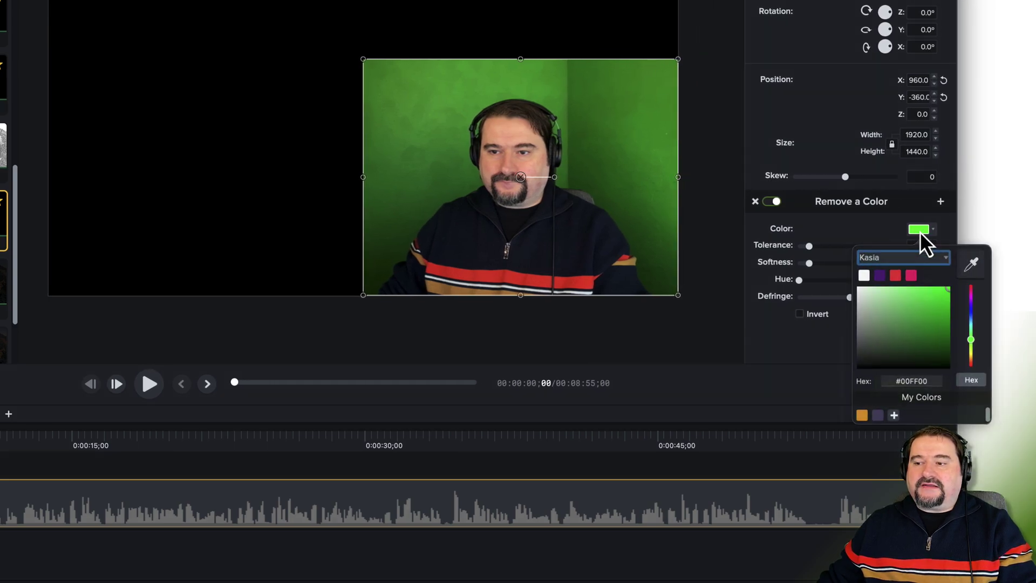
click(974, 267)
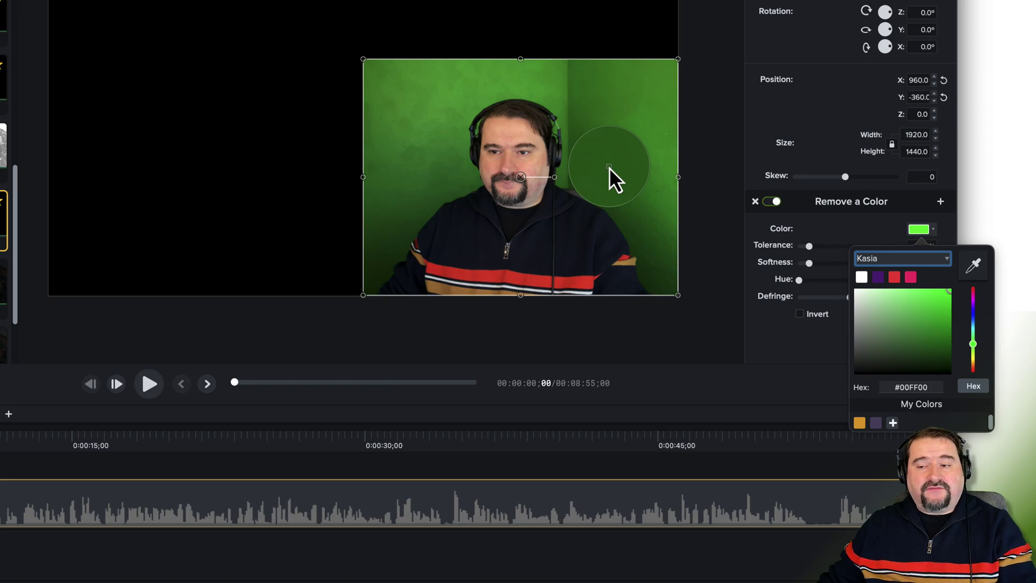
click(609, 167)
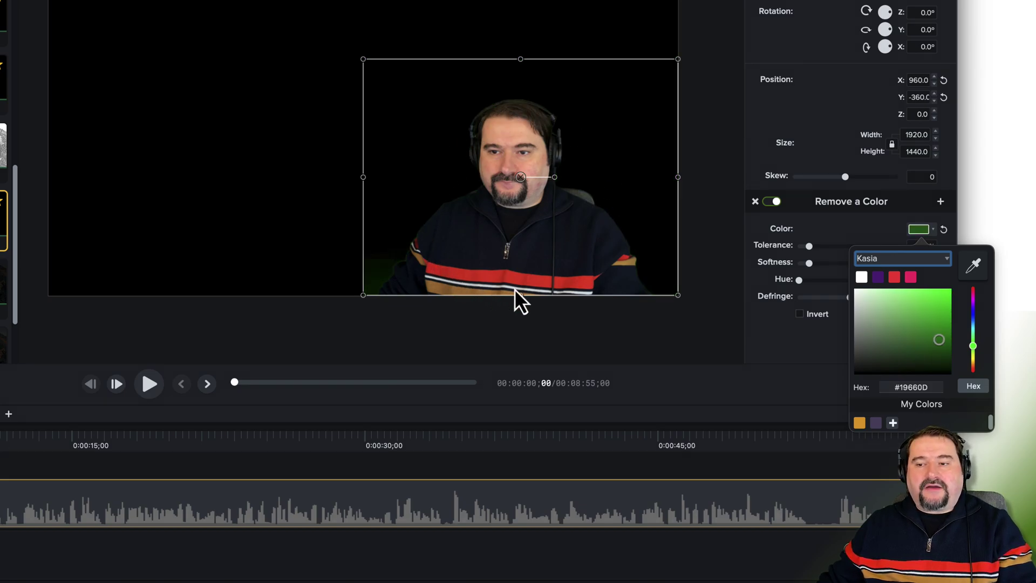
click(589, 294)
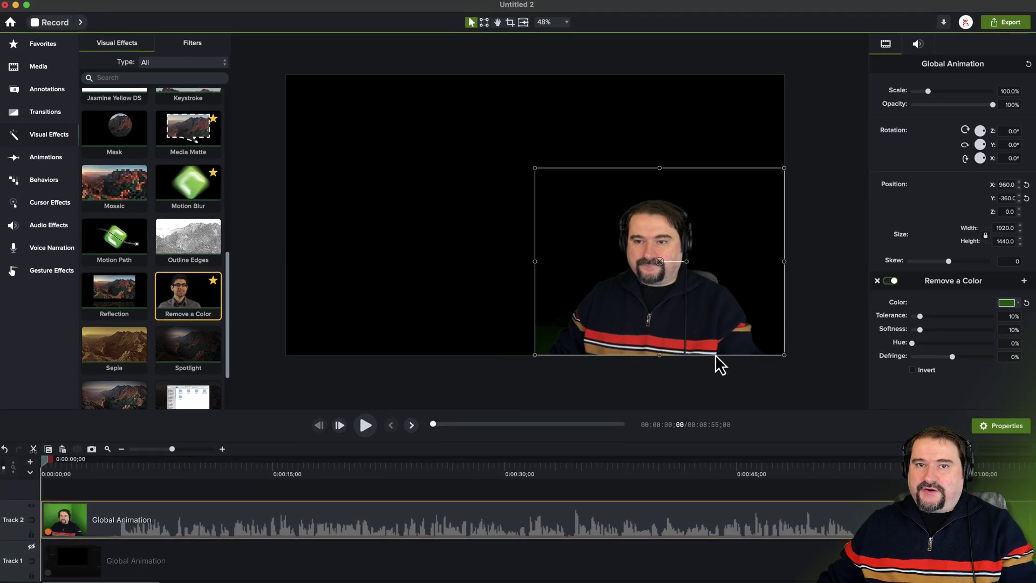
- Raise the Remove a Color tolerance to 17% to clear the green left in the webcam clip's lower corner
scroll(562, 366, up, 5)
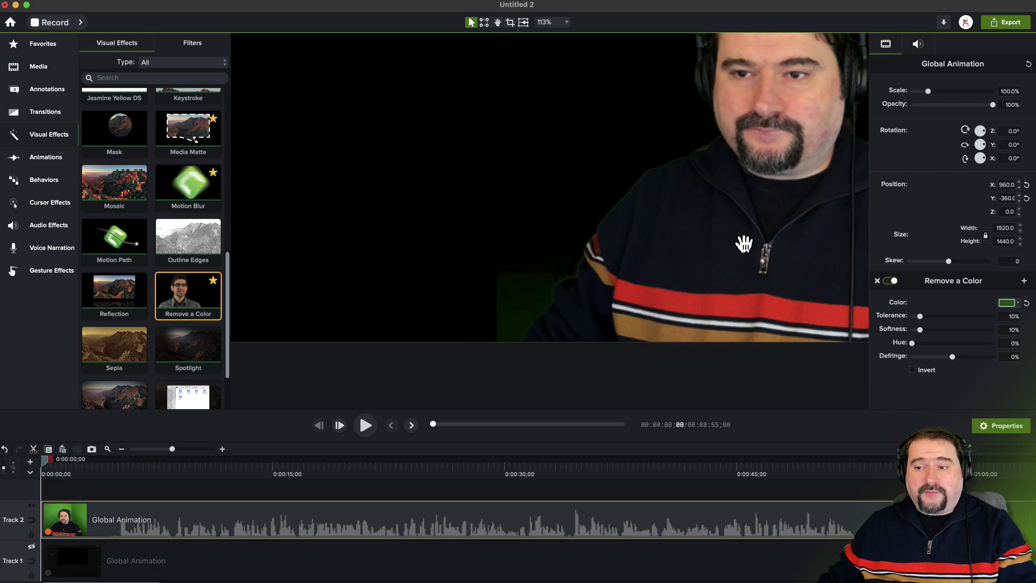
drag(744, 244, 541, 290)
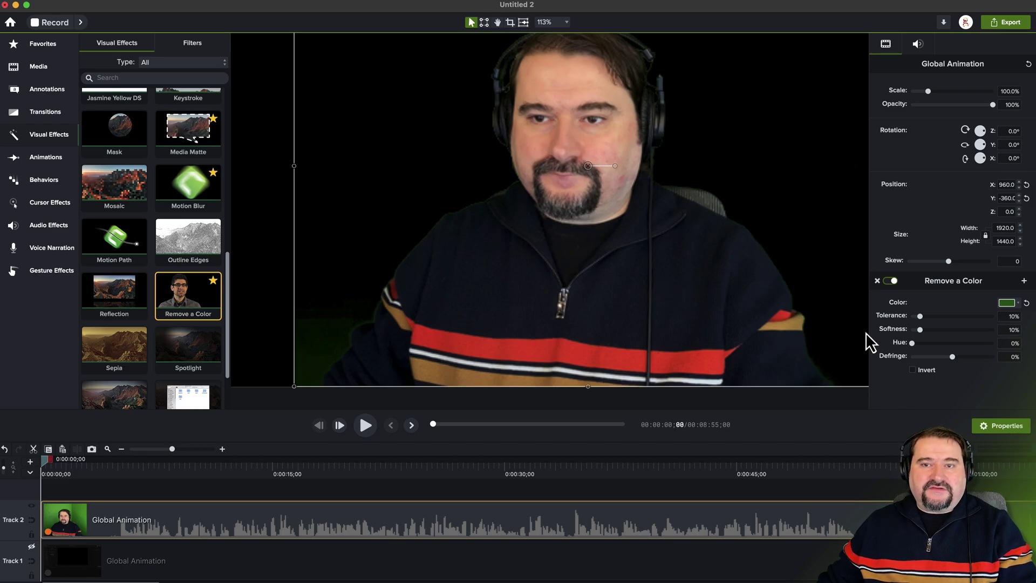
scroll(673, 322, down, 3)
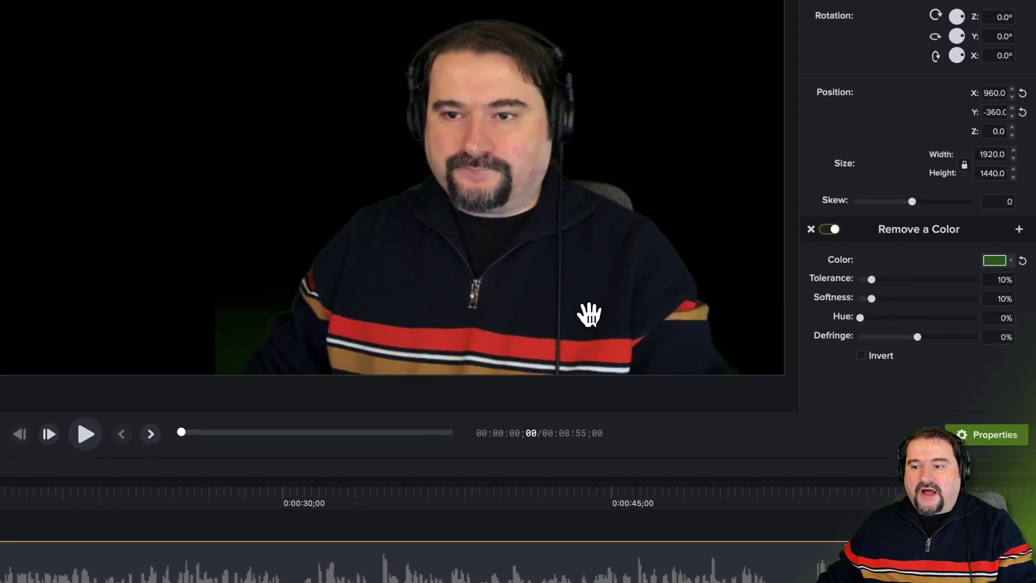
click(589, 314)
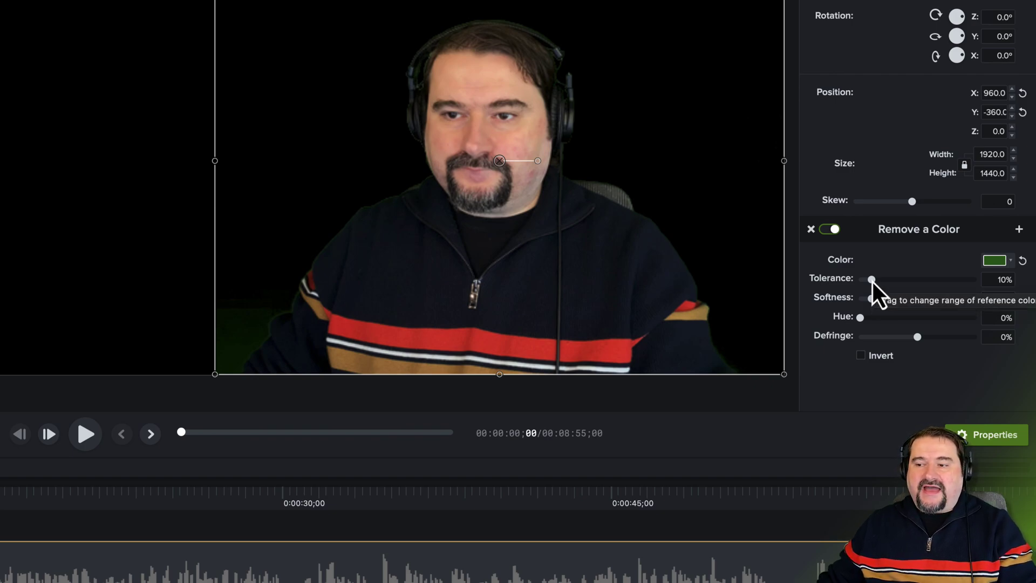
mouse_move(873, 282)
mouse_down()
mouse_move(906, 291)
mouse_move(868, 289)
mouse_move(880, 290)
mouse_up()
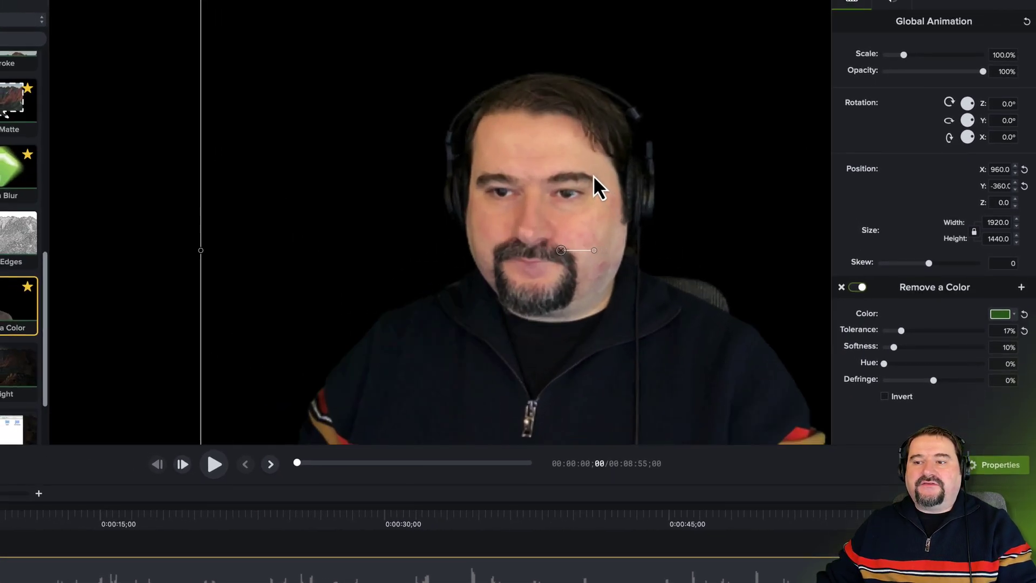
- Check the keyed edges of the webcam clip and set the Remove a Color softness to 8%
scroll(539, 138, up, 2)
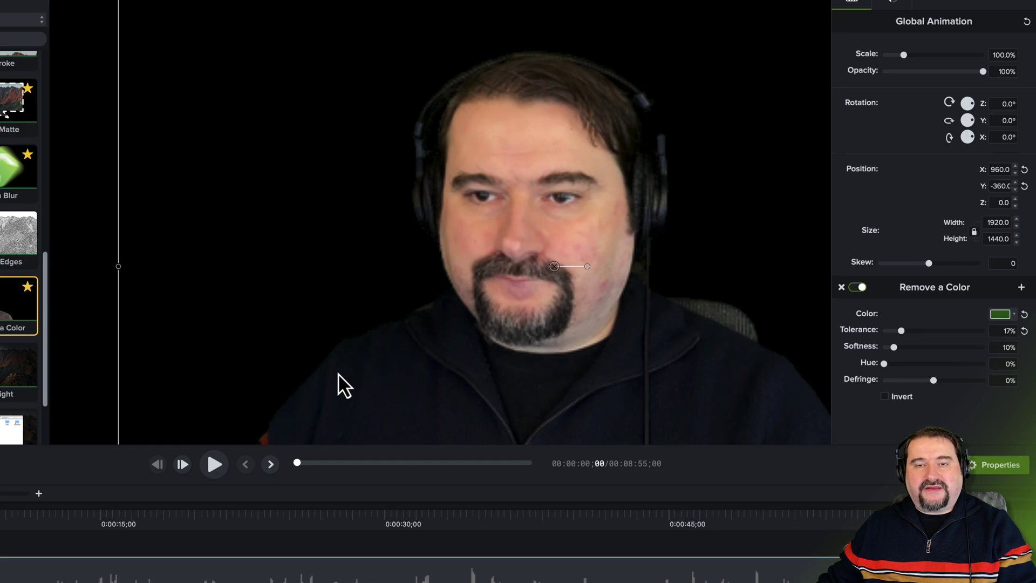
drag(444, 383, 398, 319)
scroll(809, 331, down, 3)
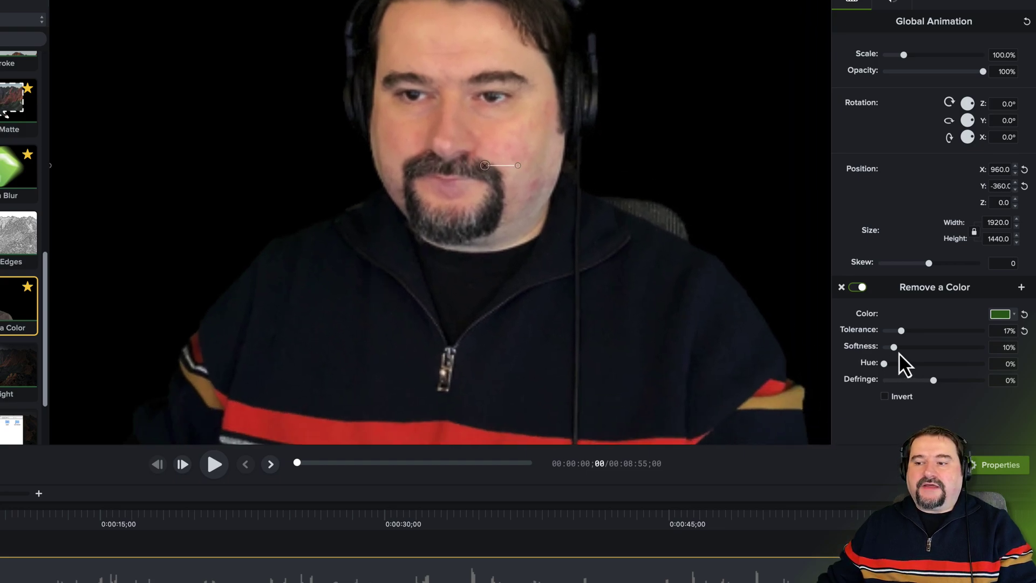
drag(894, 348, 892, 348)
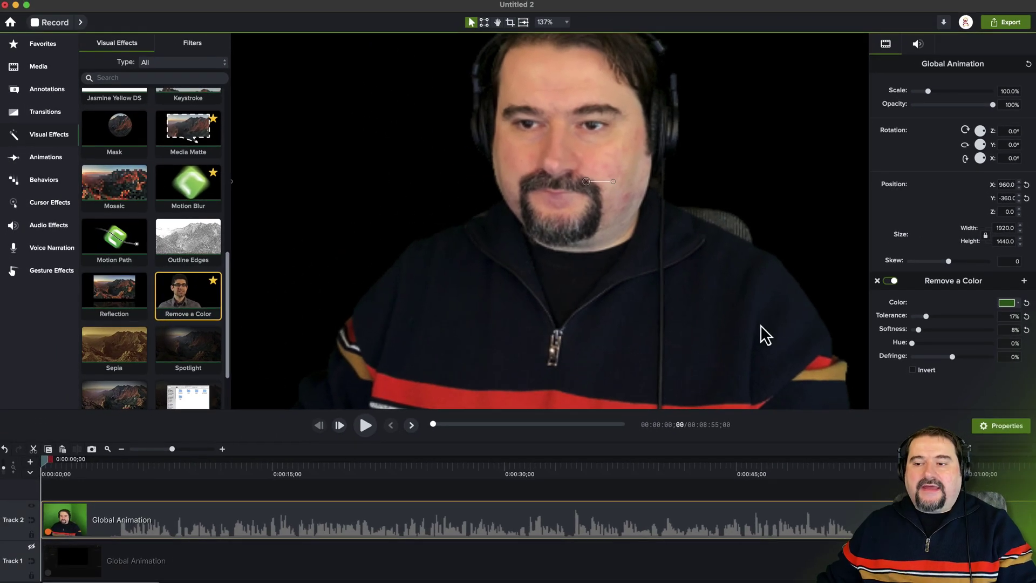
scroll(760, 325, down, 3)
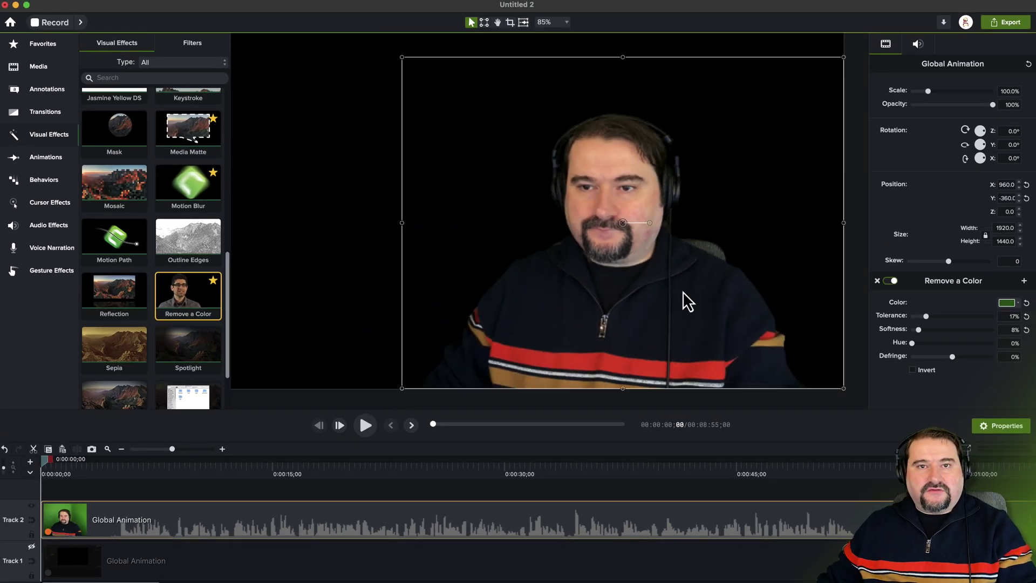
- Switch off the Remove a Color effect on the webcam clip and deselect the clip
click(893, 281)
scroll(751, 269, down, 1)
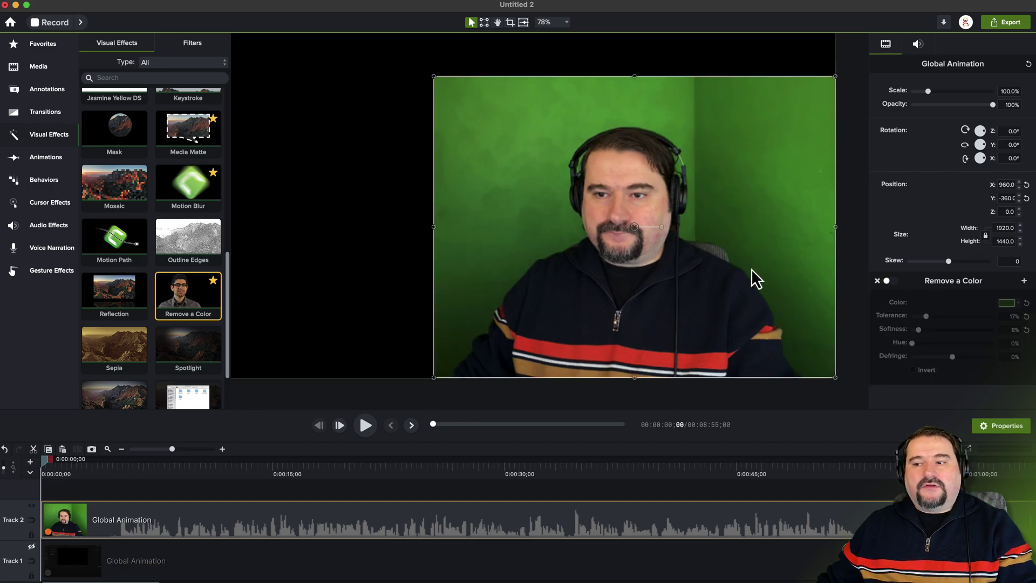
scroll(751, 269, down, 3)
click(837, 295)
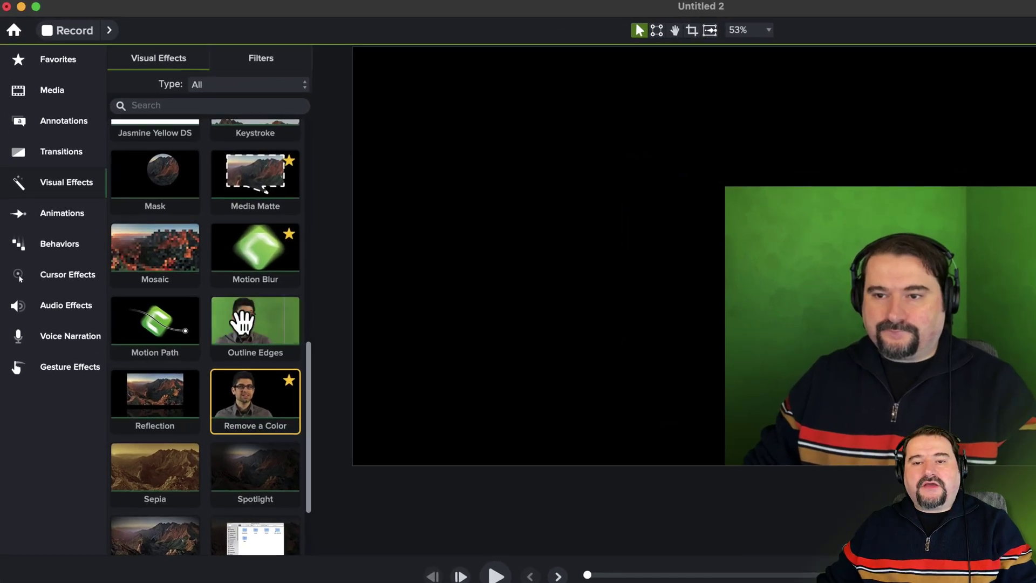
- Apply the Background Removal visual effect to the webcam clip, deselect it and inspect the edges around the headphones
scroll(165, 234, up, 10)
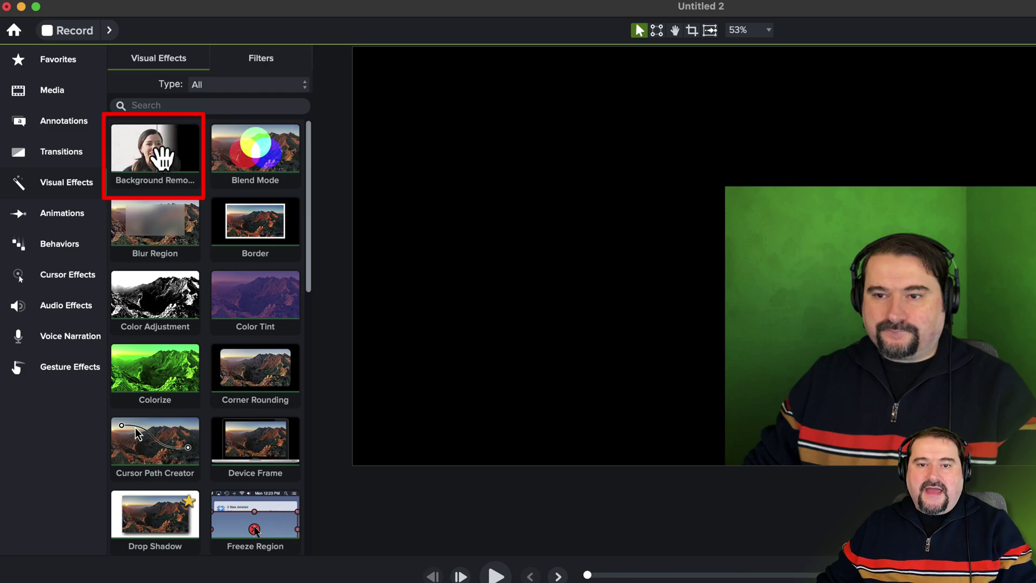
drag(165, 171, 762, 337)
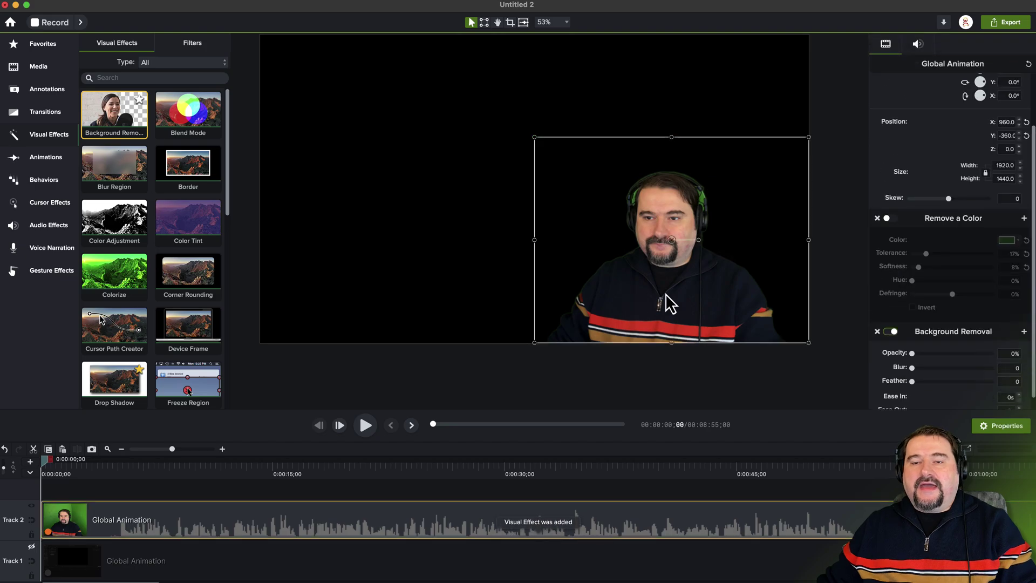
click(733, 375)
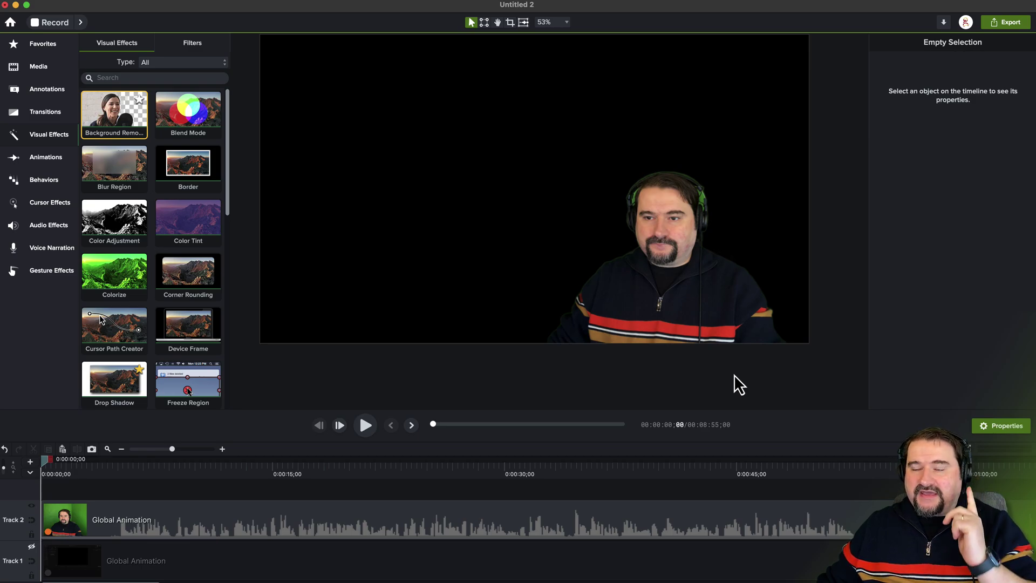
scroll(680, 211, up, 5)
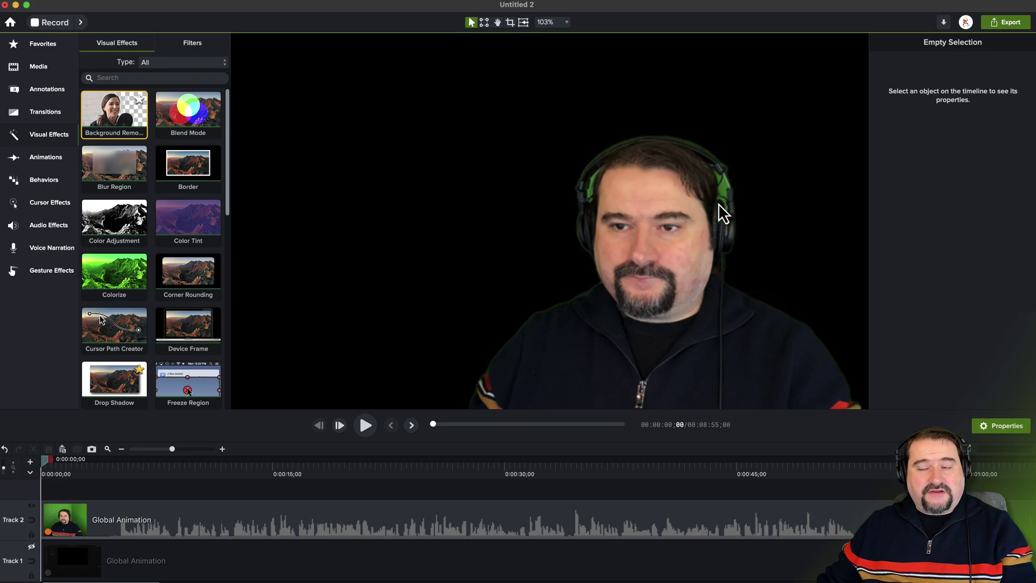
scroll(688, 251, down, 3)
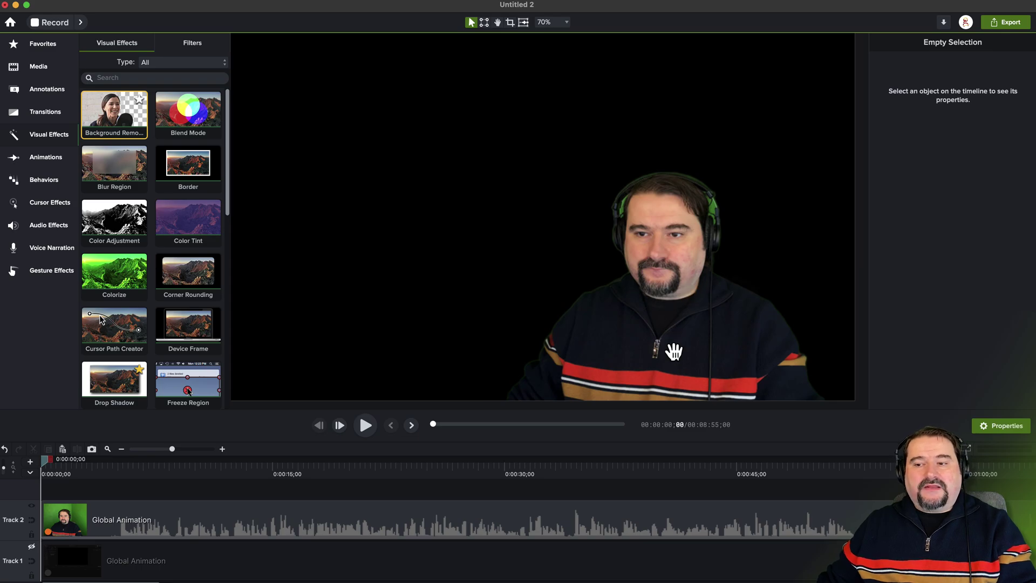
- Show the hidden screen recording on Track 1 behind the webcam footage and select the webcam clip
drag(674, 351, 673, 321)
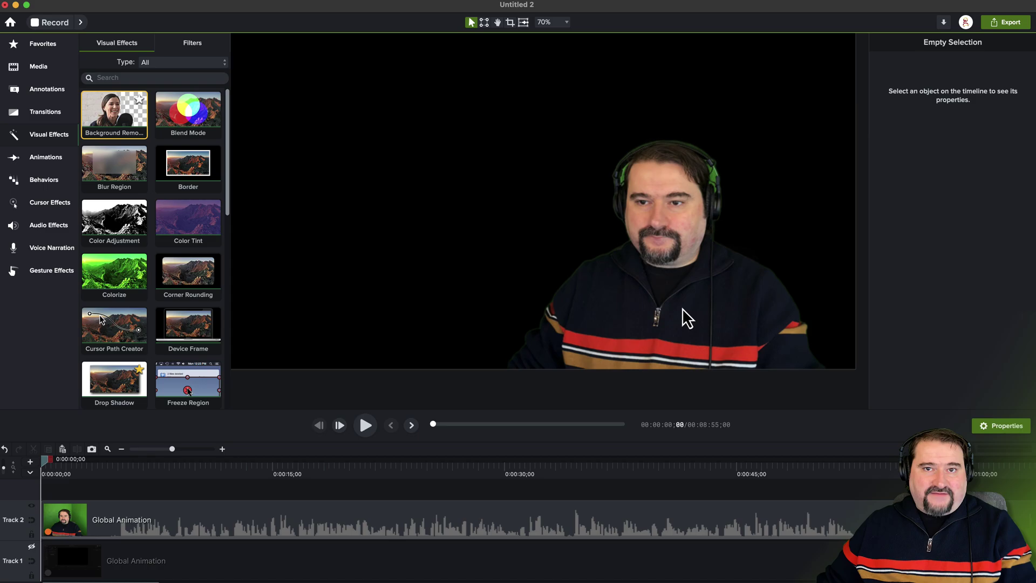
click(31, 547)
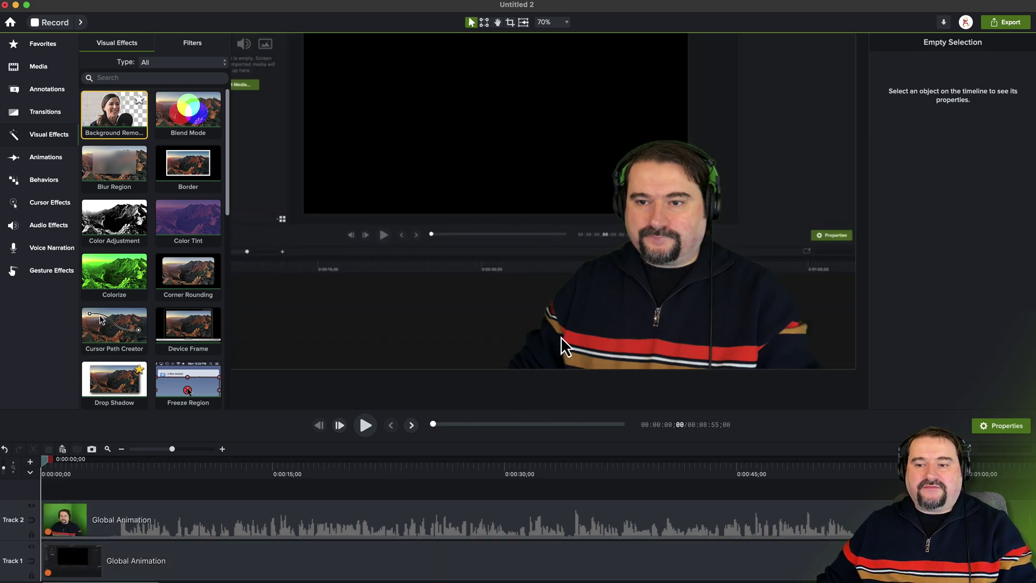
click(599, 326)
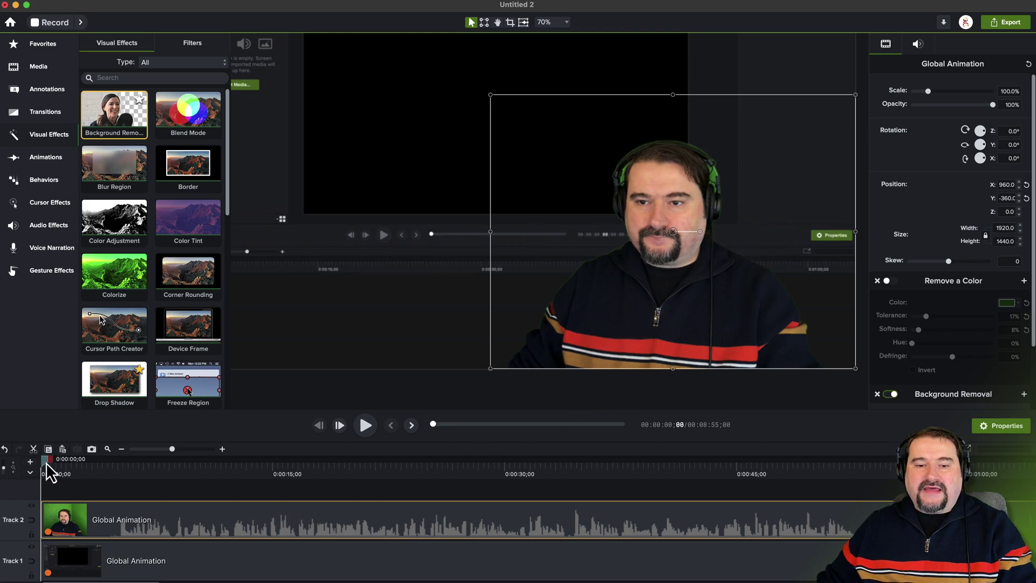
- Scrub the playhead to 0:00:15;23 to examine the background removal while the hands move
drag(47, 462, 318, 477)
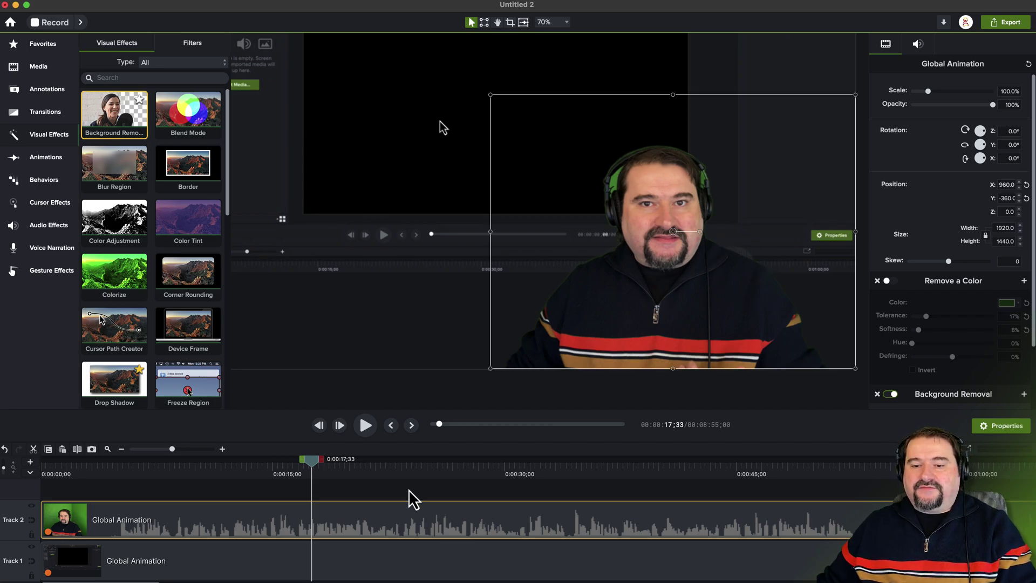
drag(312, 469, 278, 467)
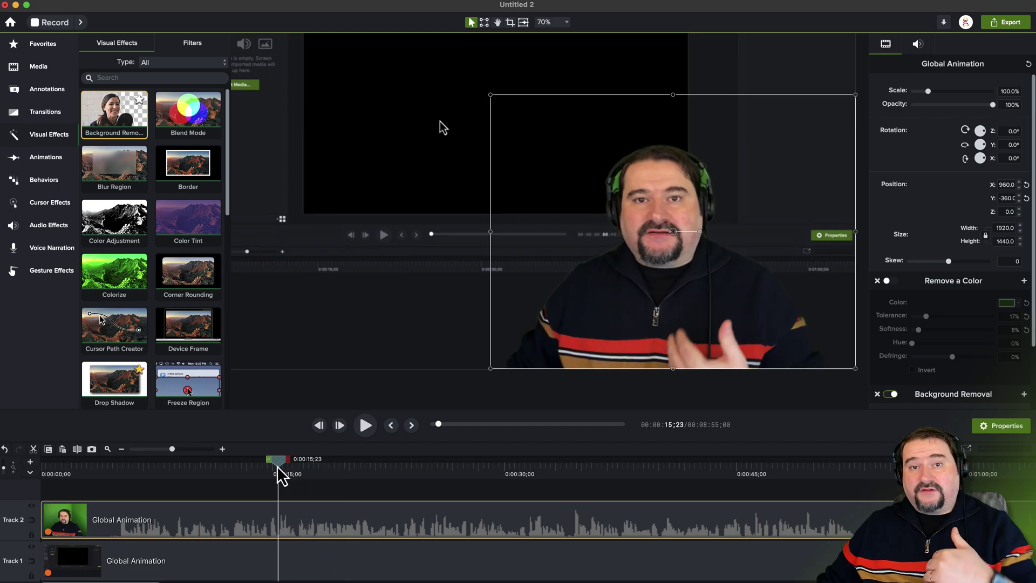
right_click(277, 465)
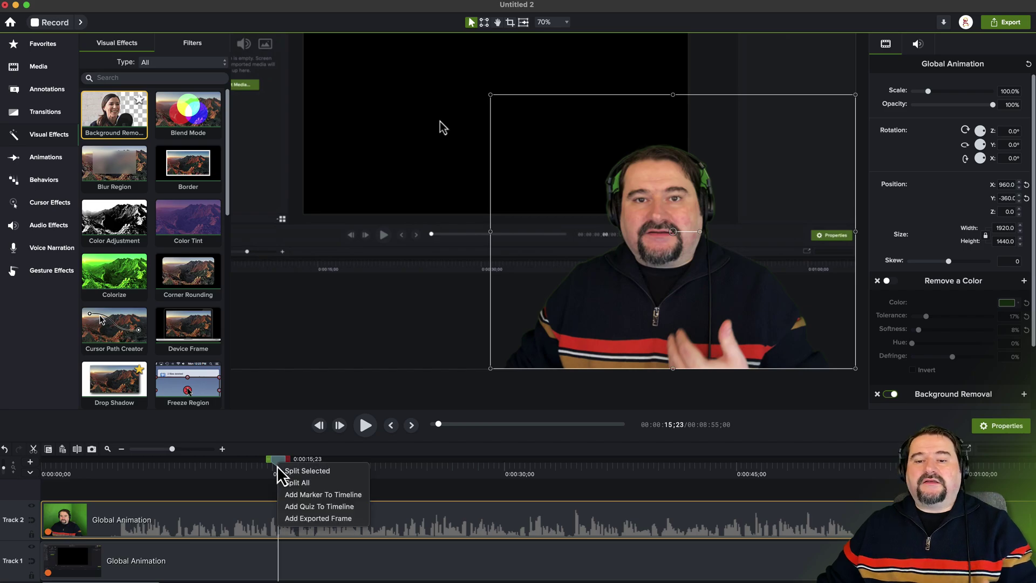
click(267, 427)
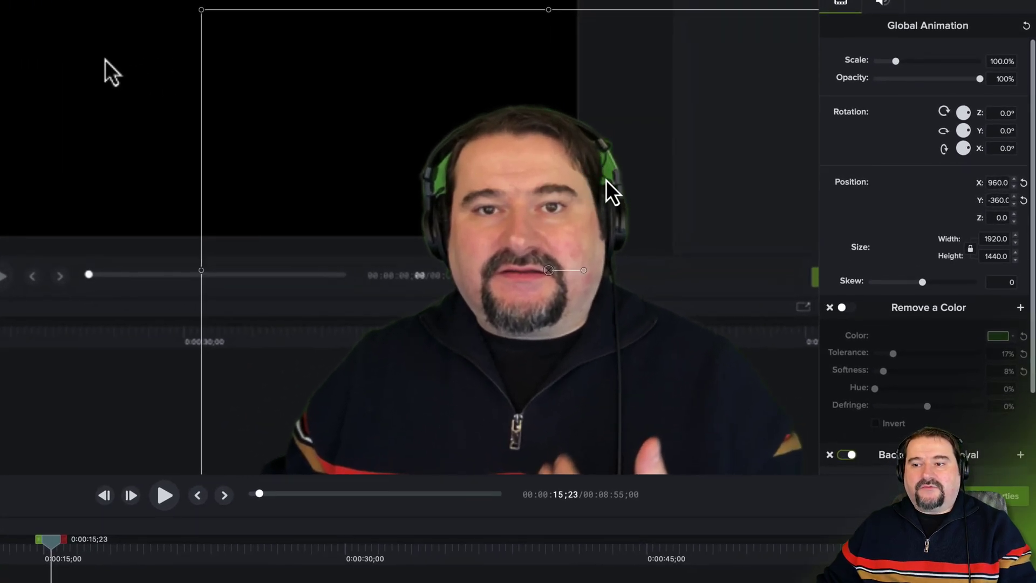
- Switch the webcam clip's Remove a Color effect back on alongside Background Removal and inspect the headphone edges
click(845, 309)
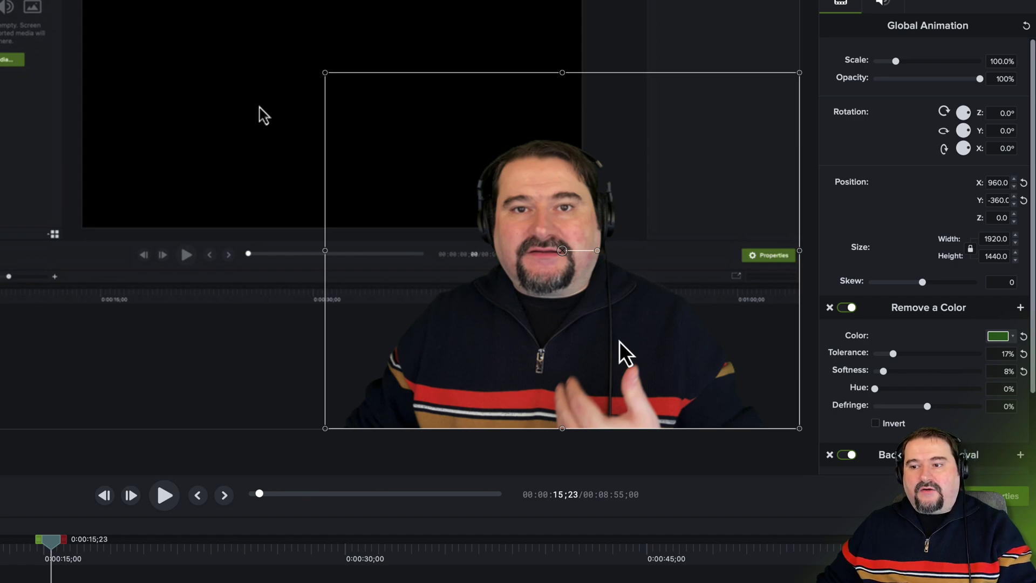
scroll(651, 301, up, 5)
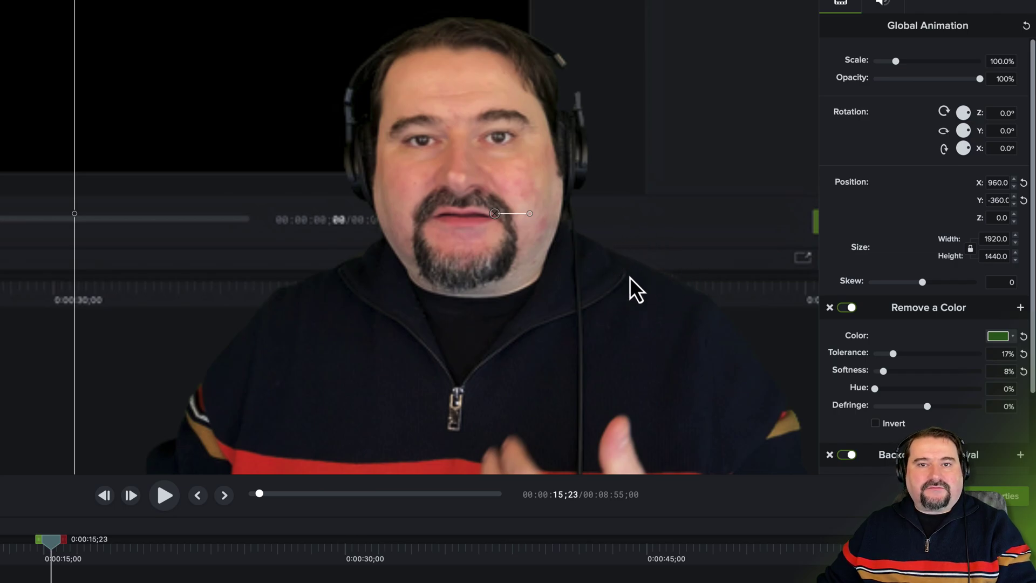
scroll(876, 319, down, 3)
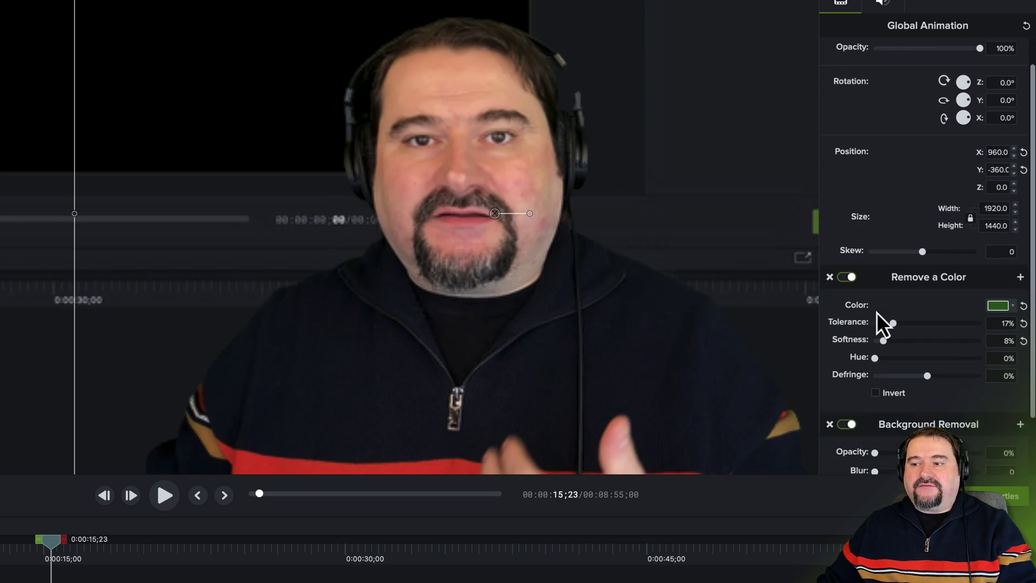
- Toggle Background Removal off and on to compare the webcam clip's edges, and check the combined effects at 0:00:16;10
click(847, 369)
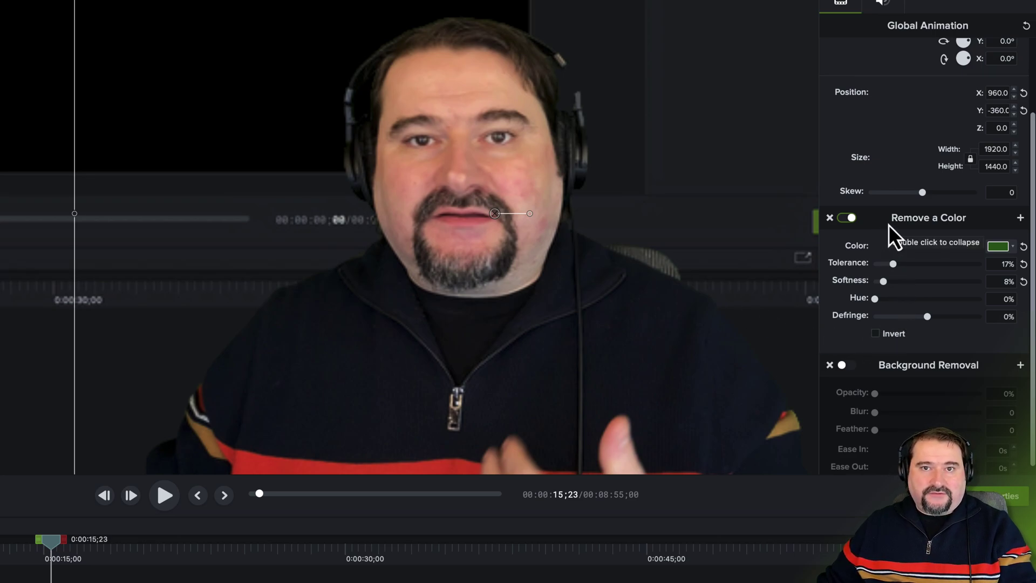
click(847, 366)
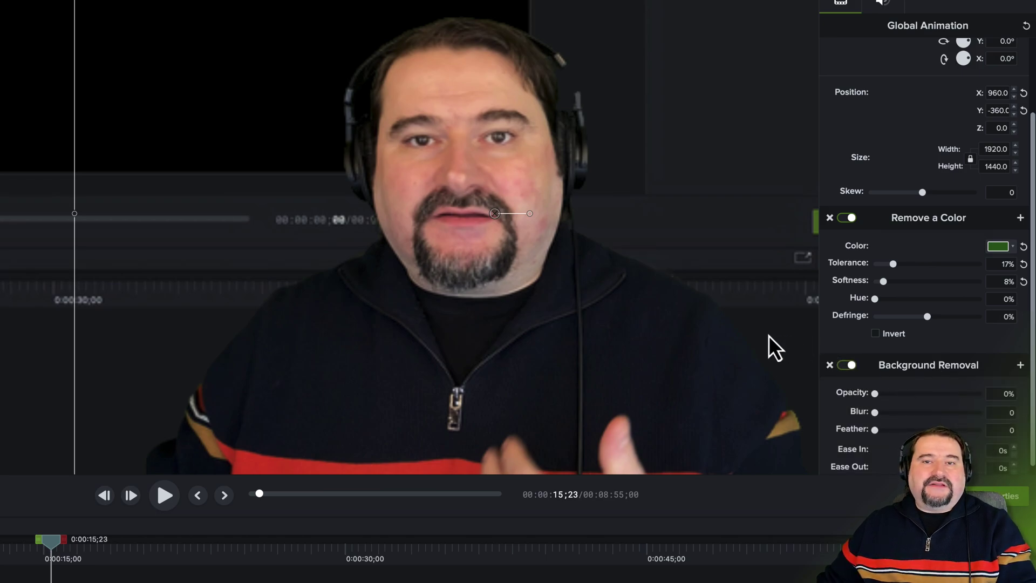
scroll(739, 334, down, 3)
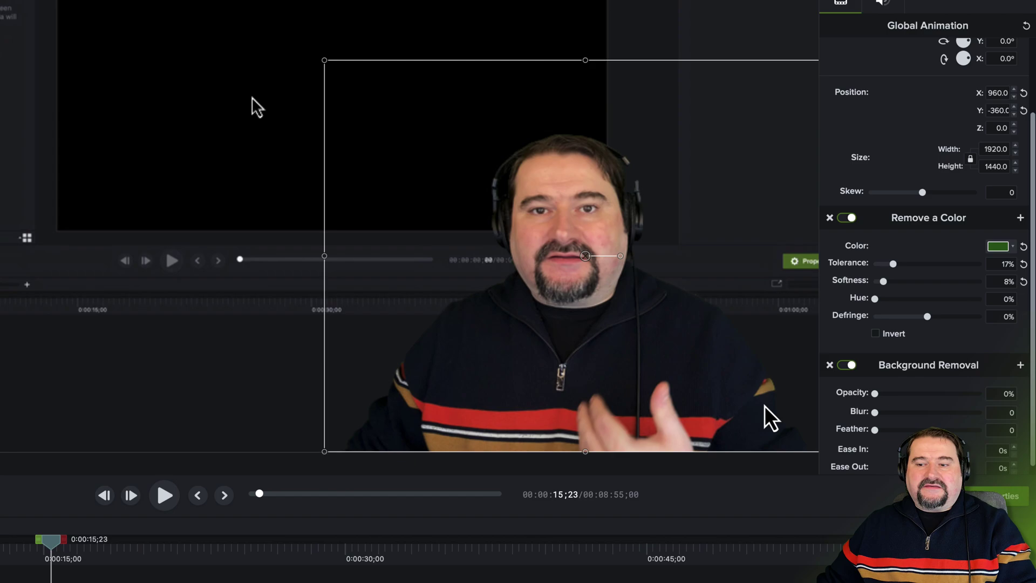
drag(48, 541, 65, 559)
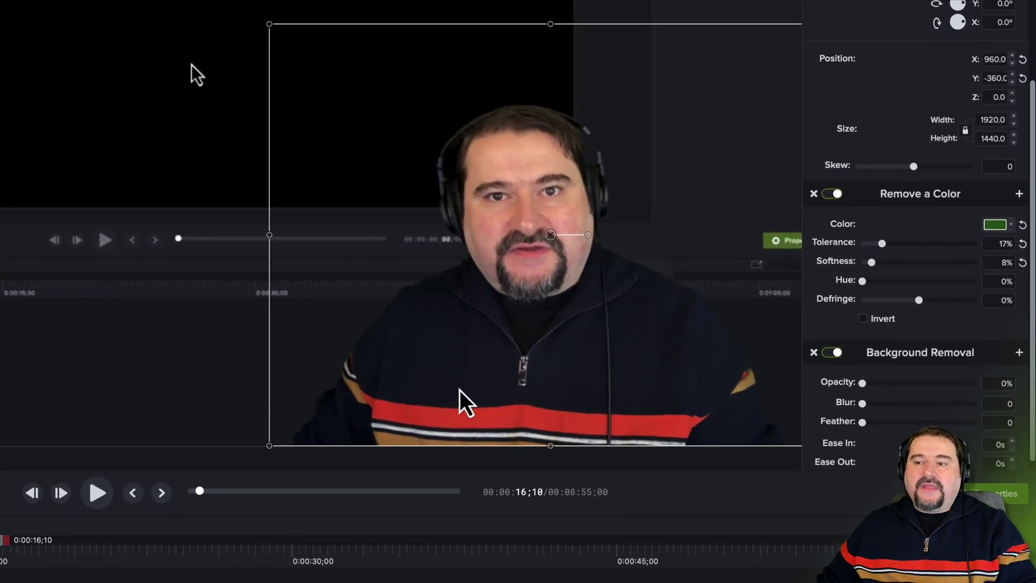
- Switch off Remove a Color, set the Background Removal opacity to 100% and blur to 26, and check the clip at 0:00:19;36
click(833, 194)
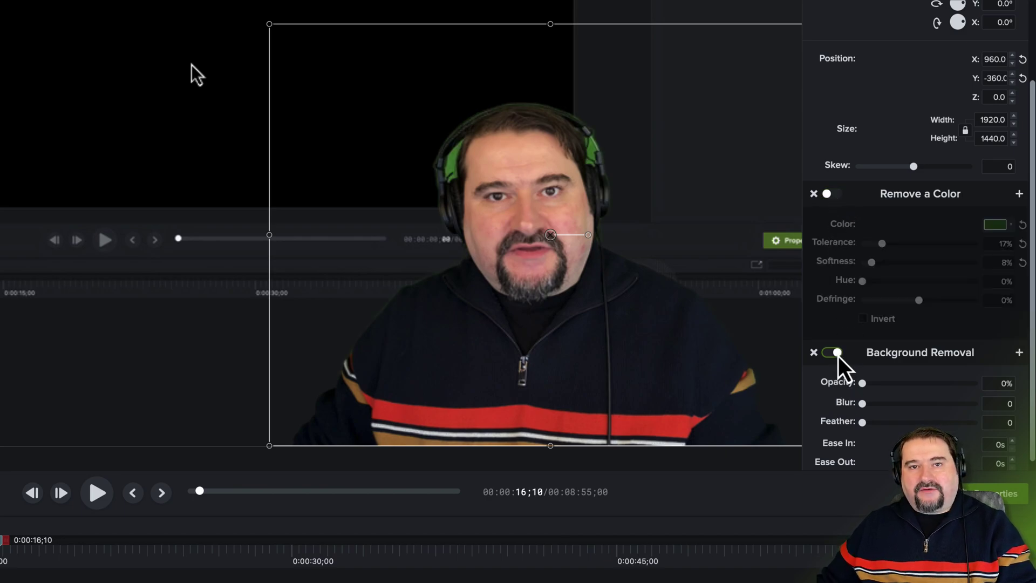
scroll(872, 370, down, 1)
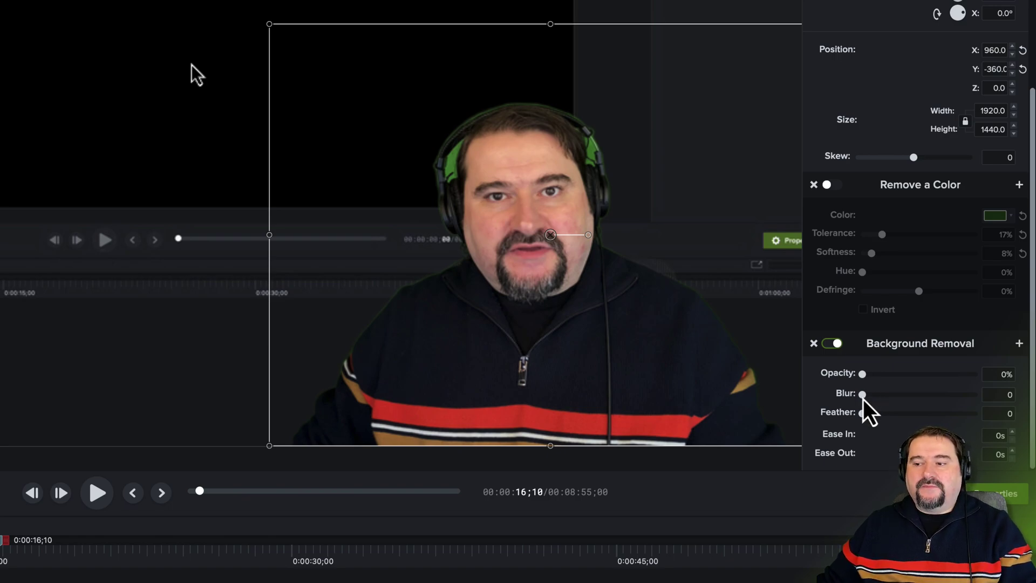
drag(862, 374, 1000, 386)
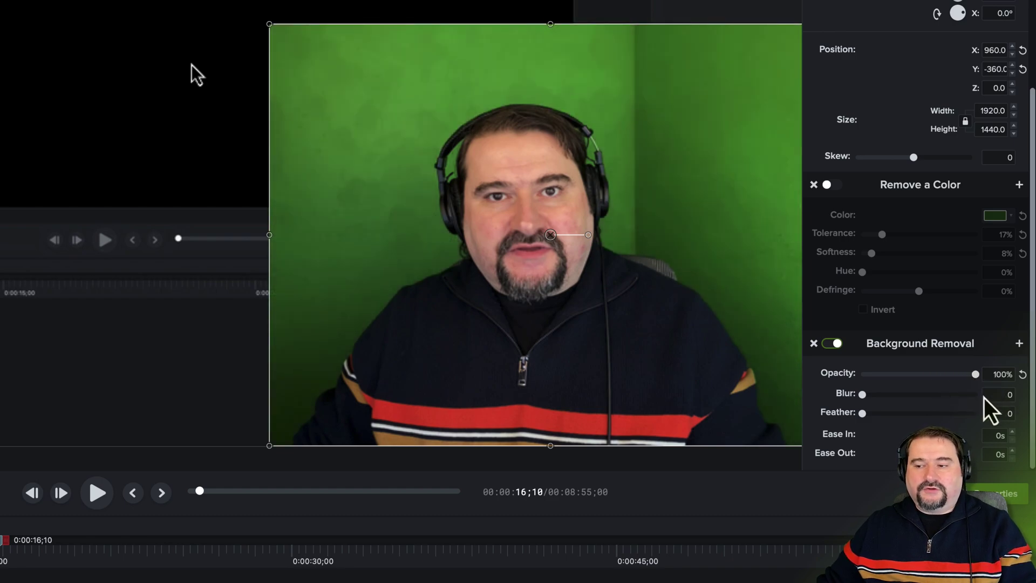
drag(863, 394, 874, 394)
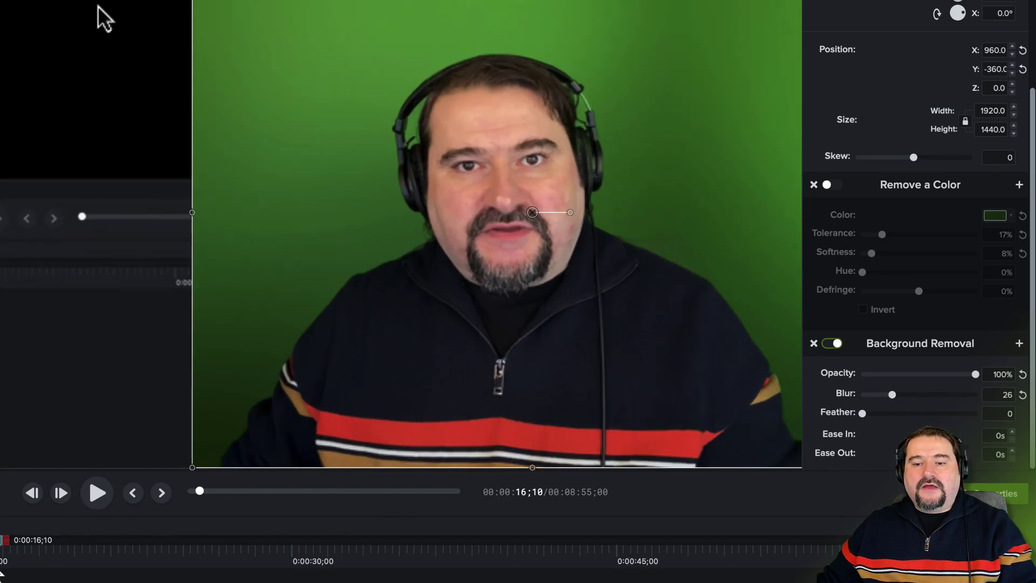
click(60, 552)
drag(60, 551, 67, 551)
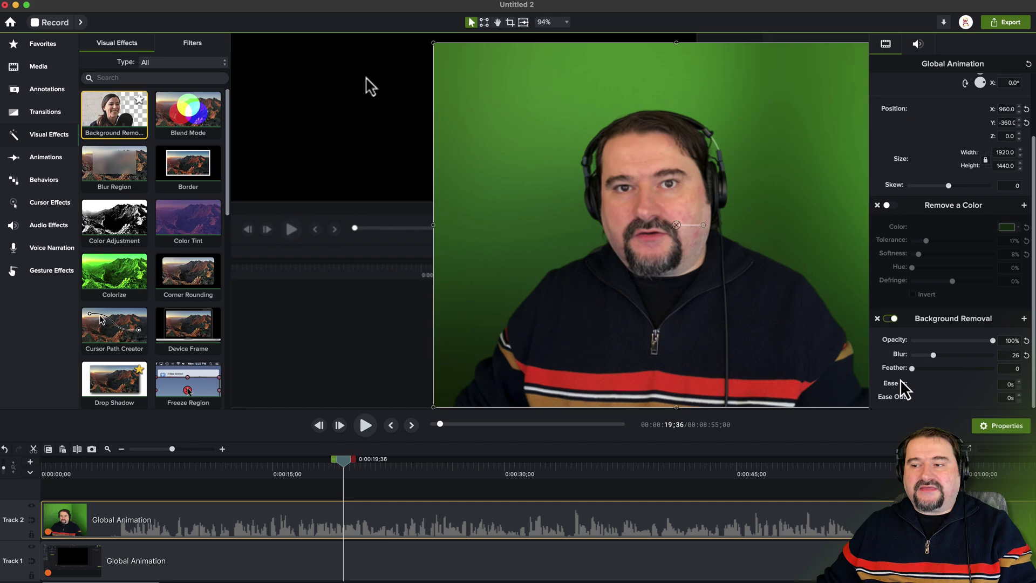
- Delete the Remove a Color effect and reapply it after Background Removal, sampling the blurred green beside the headphones (#1D6711)
click(878, 205)
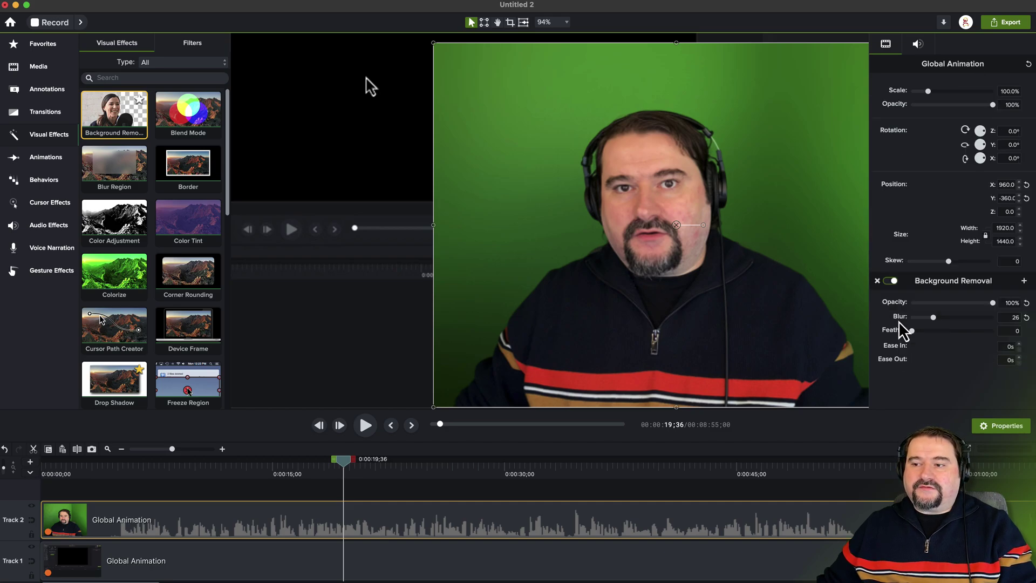
scroll(184, 324, down, 10)
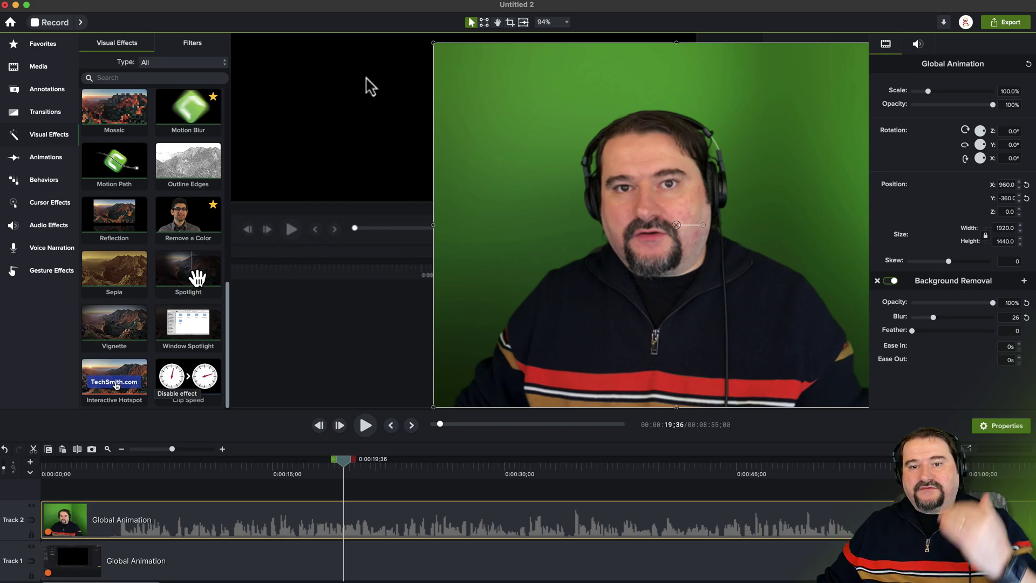
drag(186, 225, 680, 317)
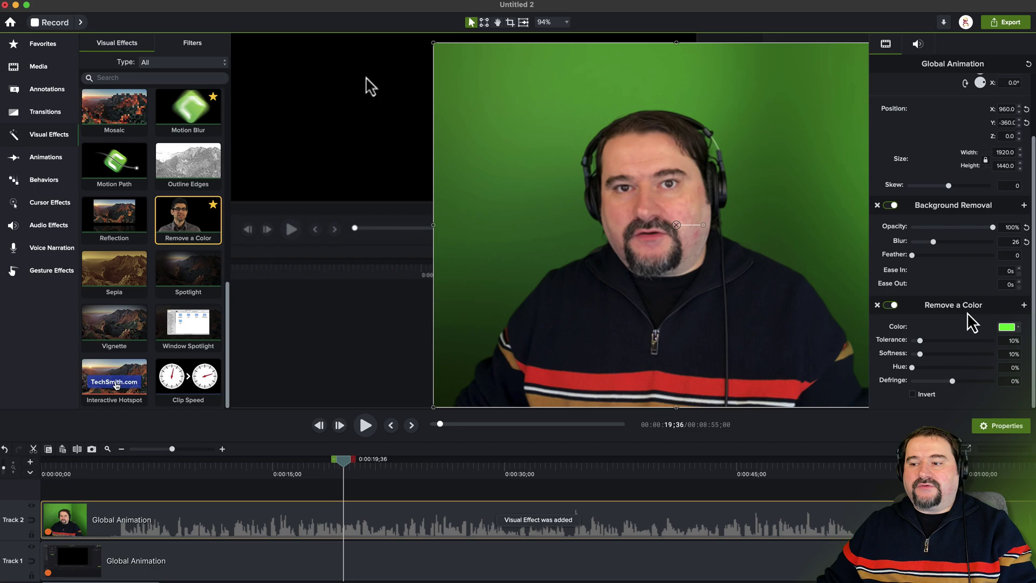
click(1007, 327)
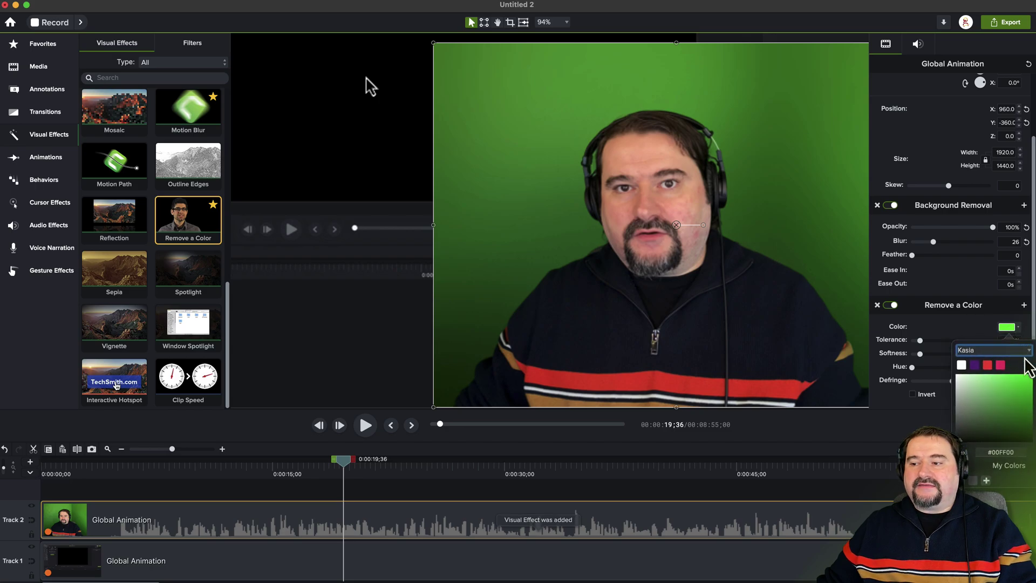
click(744, 199)
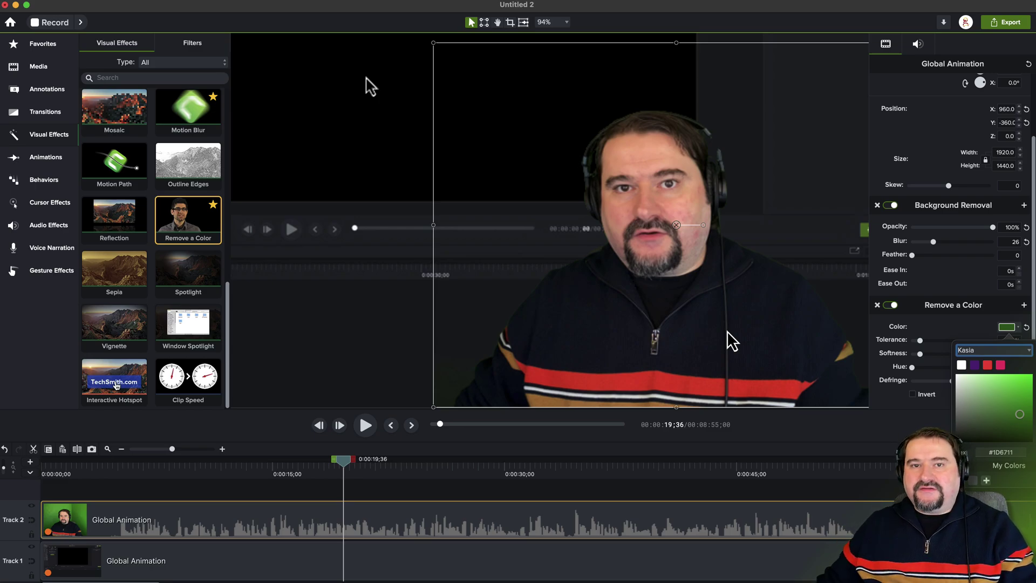
click(716, 346)
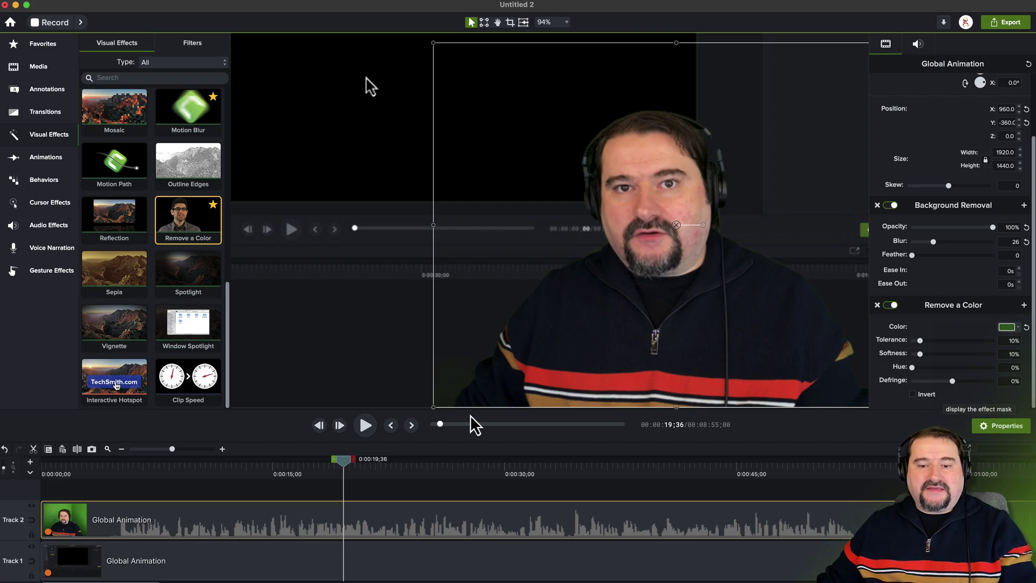
- Silence the webcam clip's audio and play the timeline from 0:00:19;36 to check the keyed result
click(401, 520)
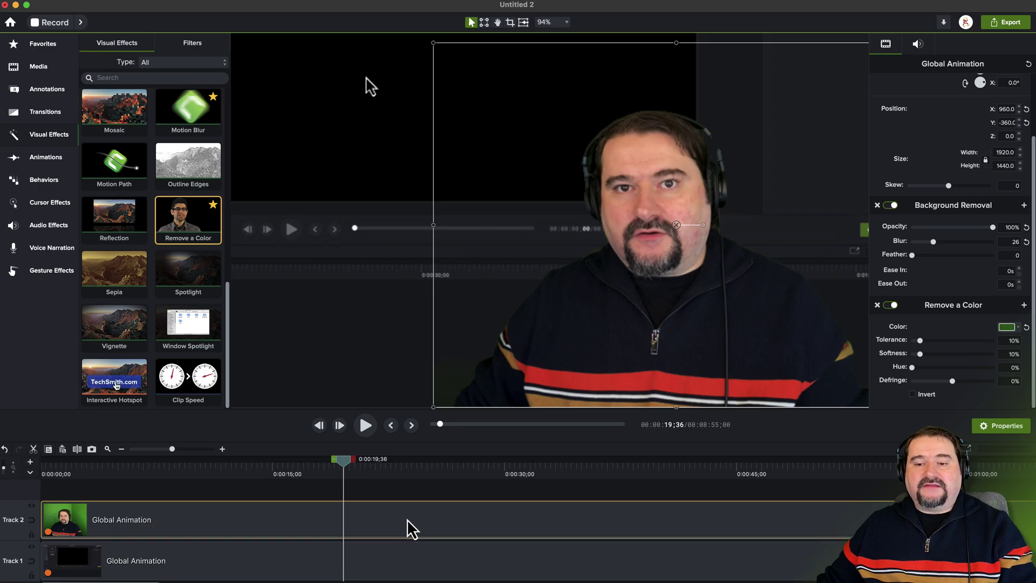
click(365, 425)
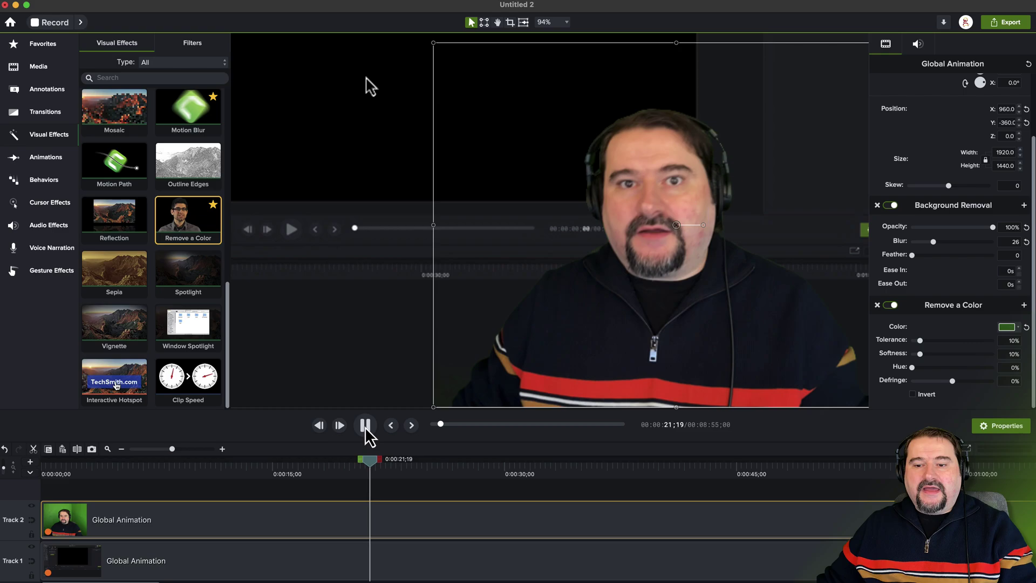